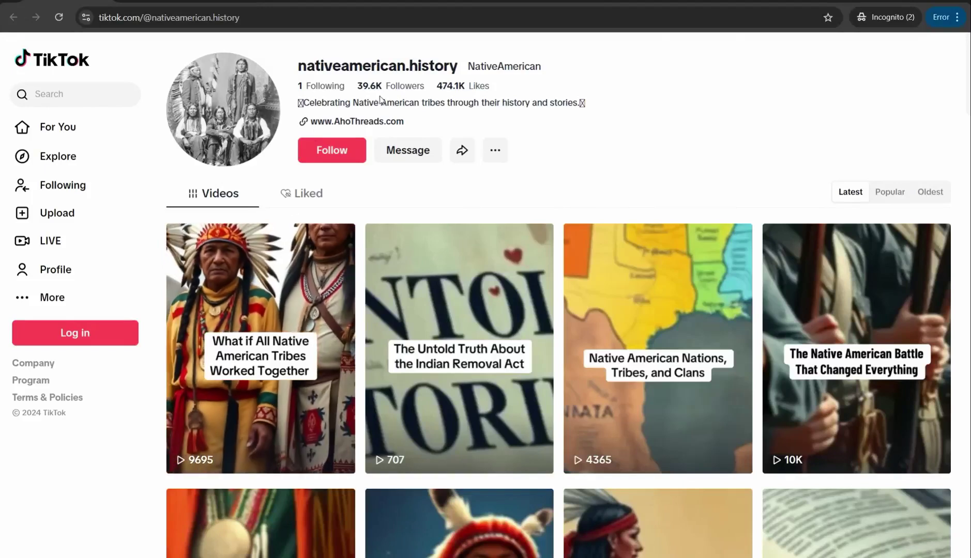
Browse the nativeamerican.history TikTok profile's grid of captioned history videos.
scroll(501, 277, down, 5)
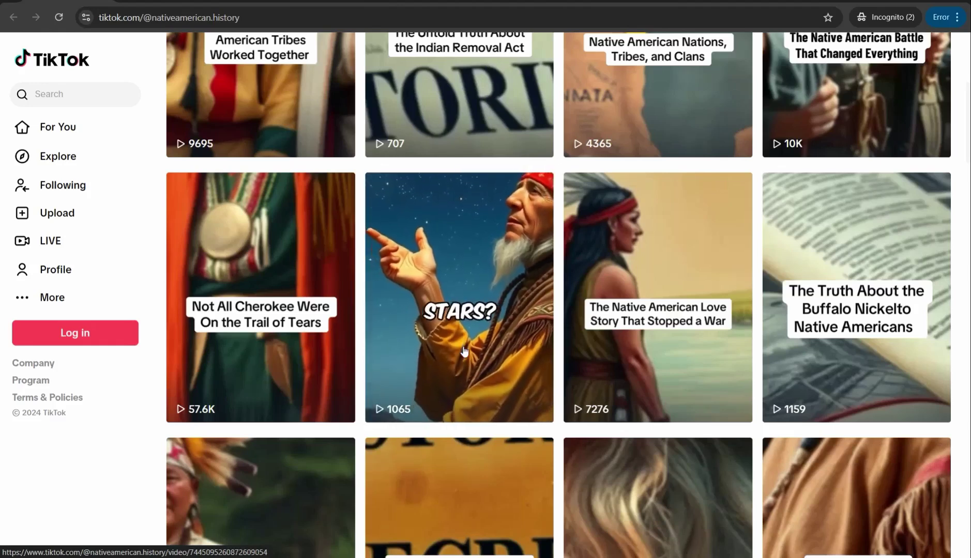
scroll(464, 351, up, 4)
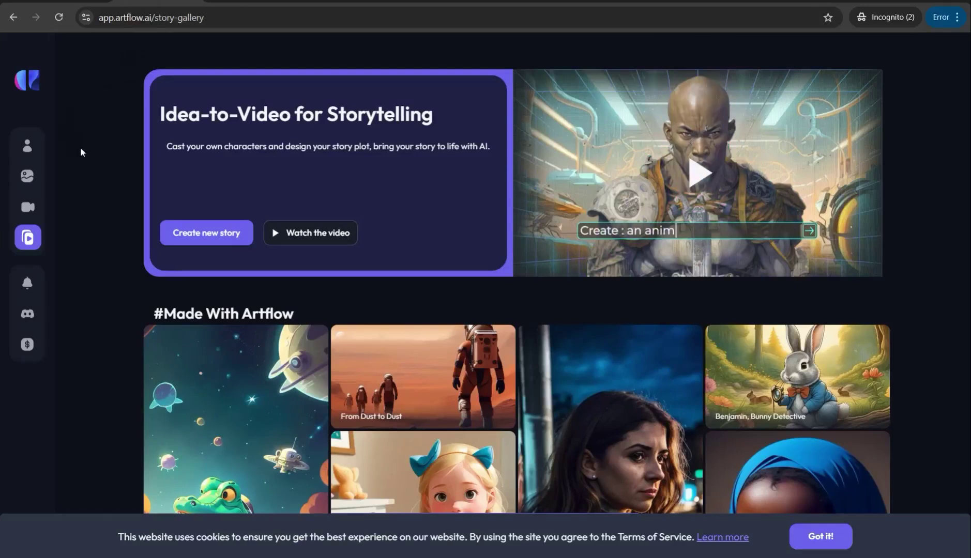
mouse_move(43, 149)
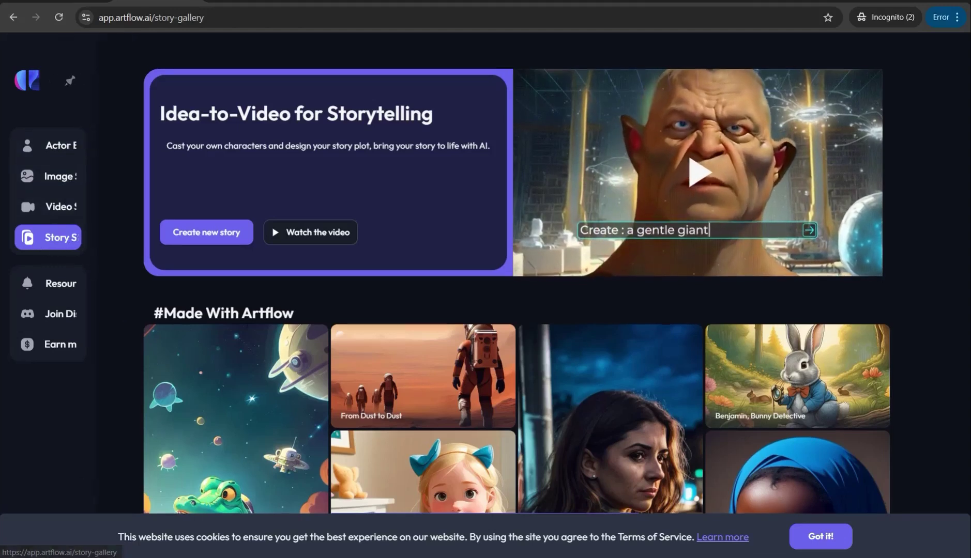
scroll(413, 353, down, 3)
scroll(412, 354, down, 5)
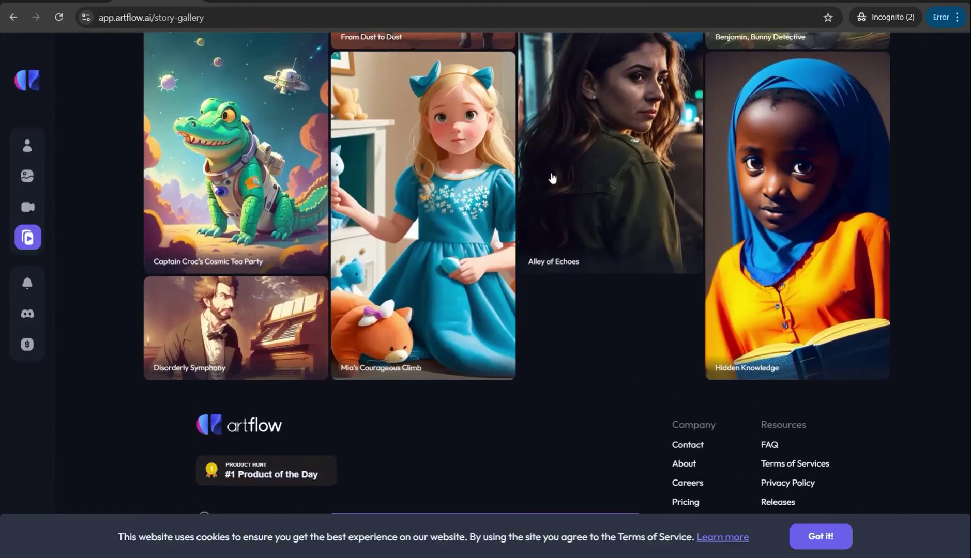
scroll(838, 306, up, 3)
Preview the Hidden Knowledge sample story, skipping ahead and pausing at 0:14, then close it.
click(814, 297)
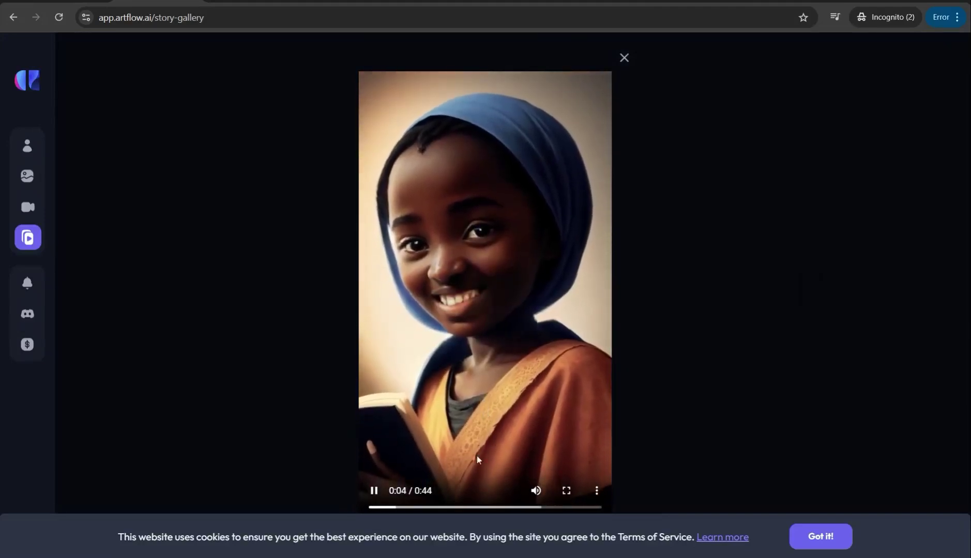
drag(383, 507, 437, 509)
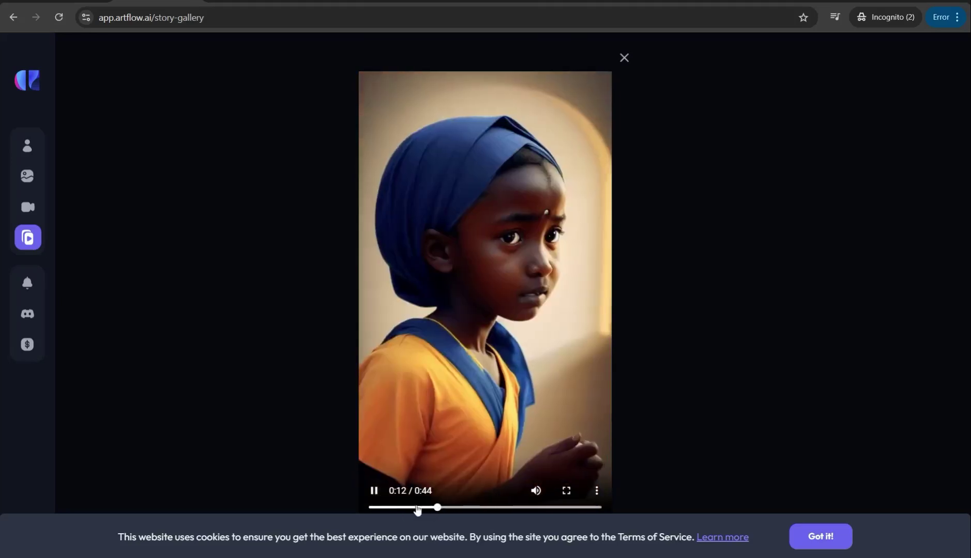
click(374, 494)
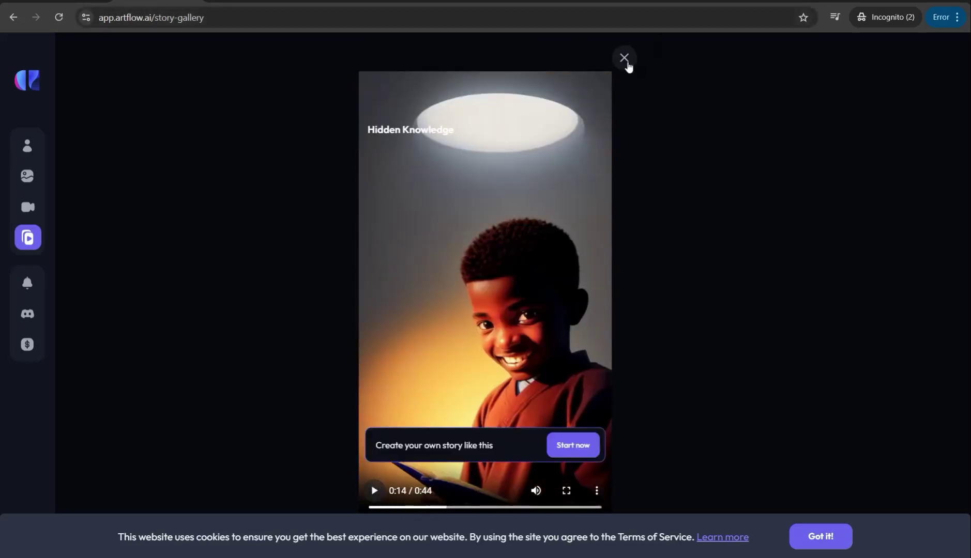
click(625, 59)
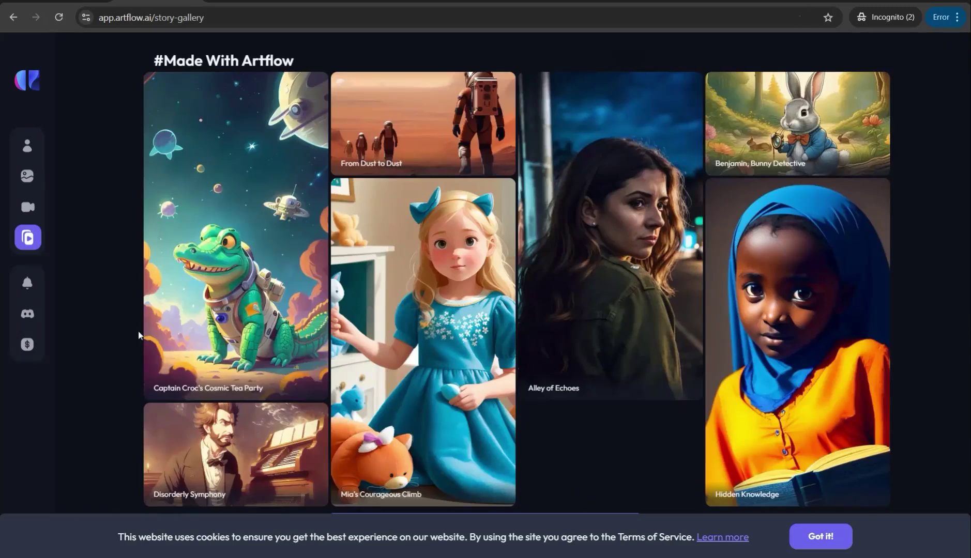
scroll(138, 335, up, 5)
mouse_move(5, 195)
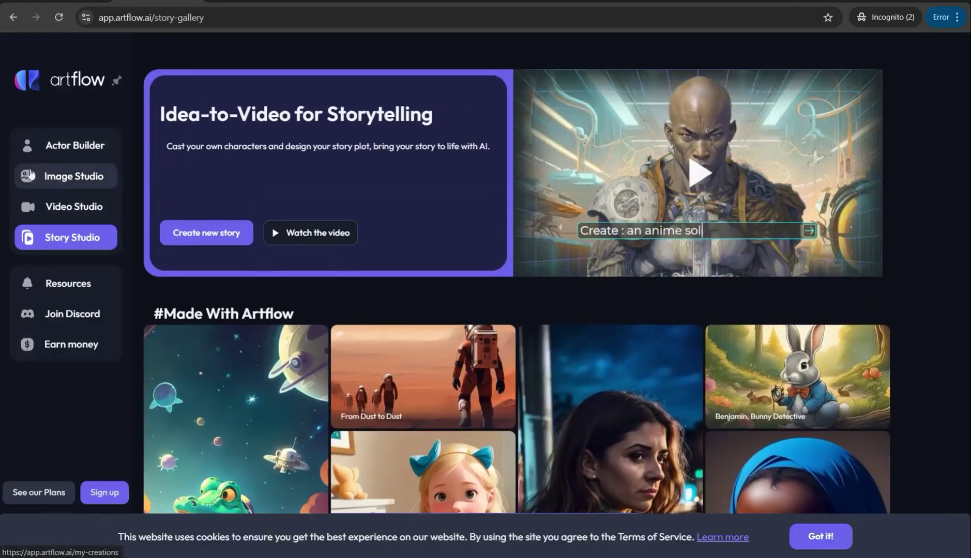
Sign up and verify an Artflow account, then start a new AI-assisted story in Story Studio.
click(108, 494)
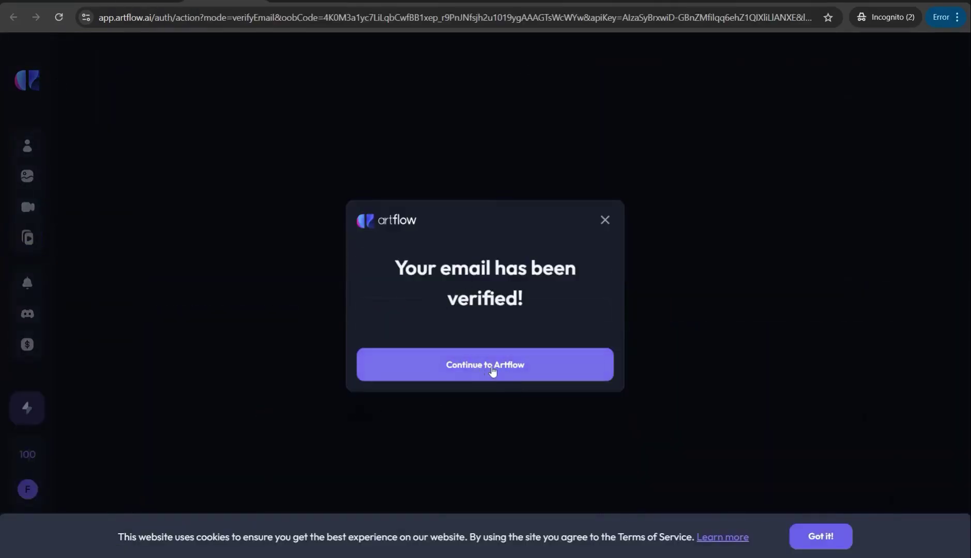
click(493, 367)
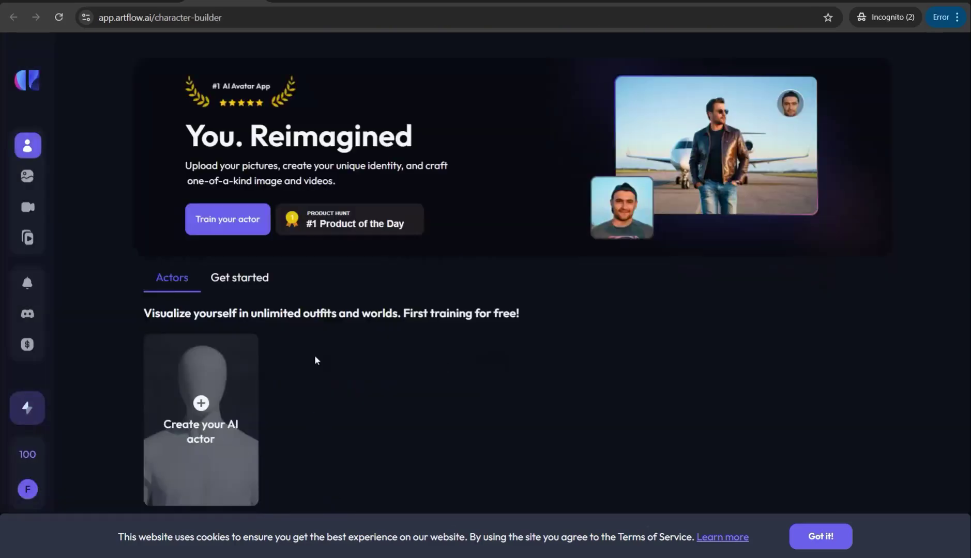
mouse_move(36, 240)
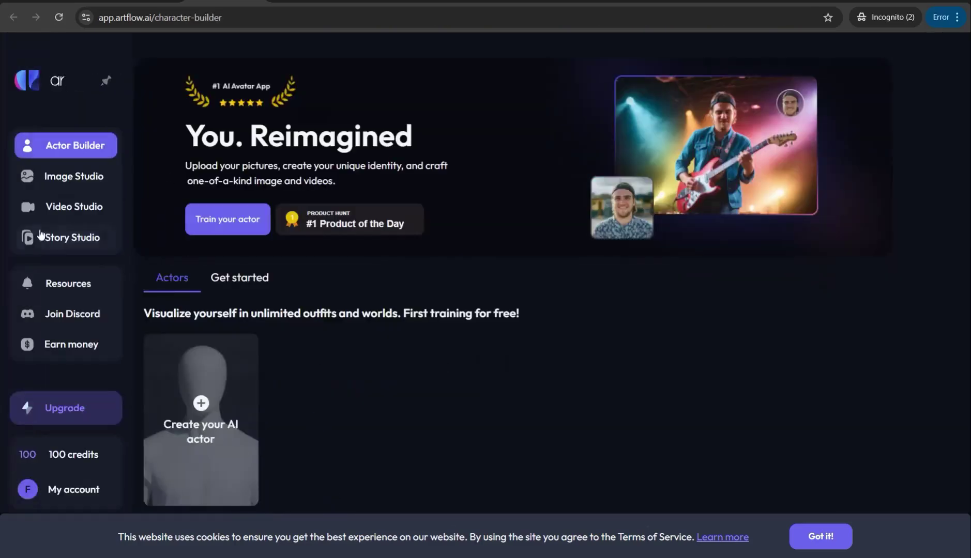
click(40, 241)
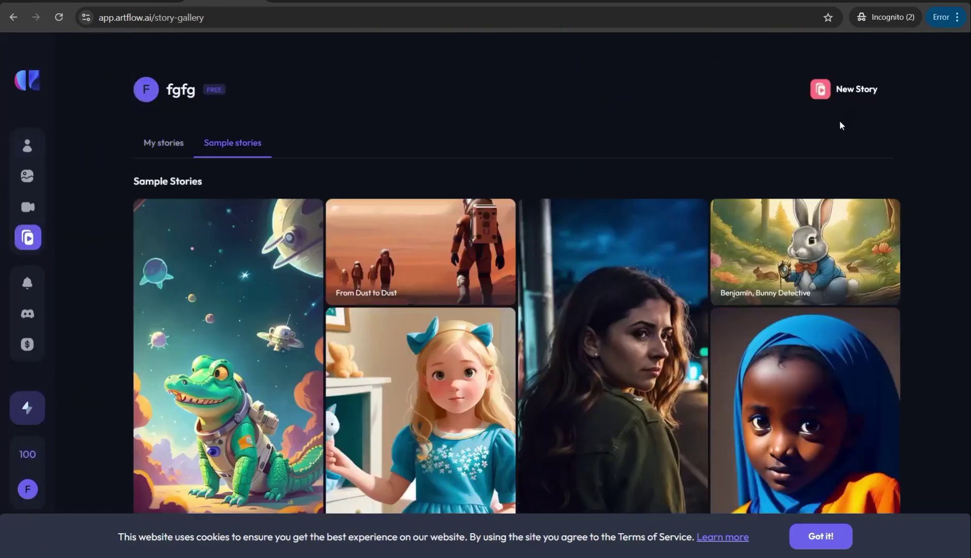
click(851, 96)
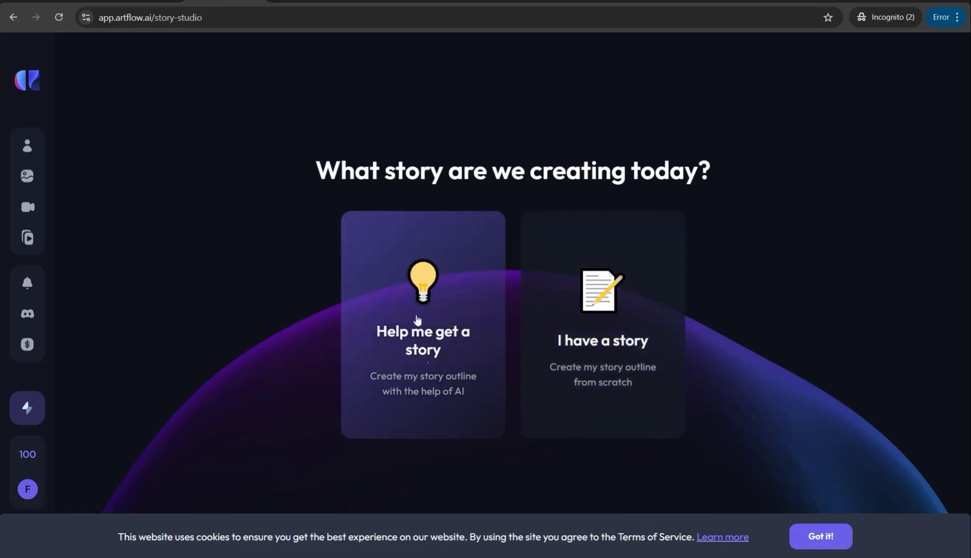
click(443, 372)
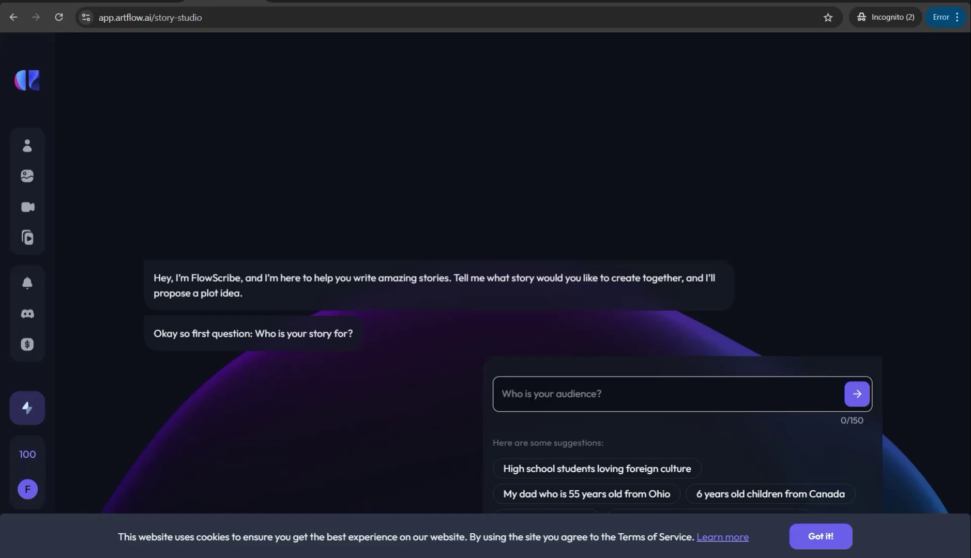
Set the audience to men 40+, the goal to 'tech parents to be fit', and genre Drama.
text(men 40+)
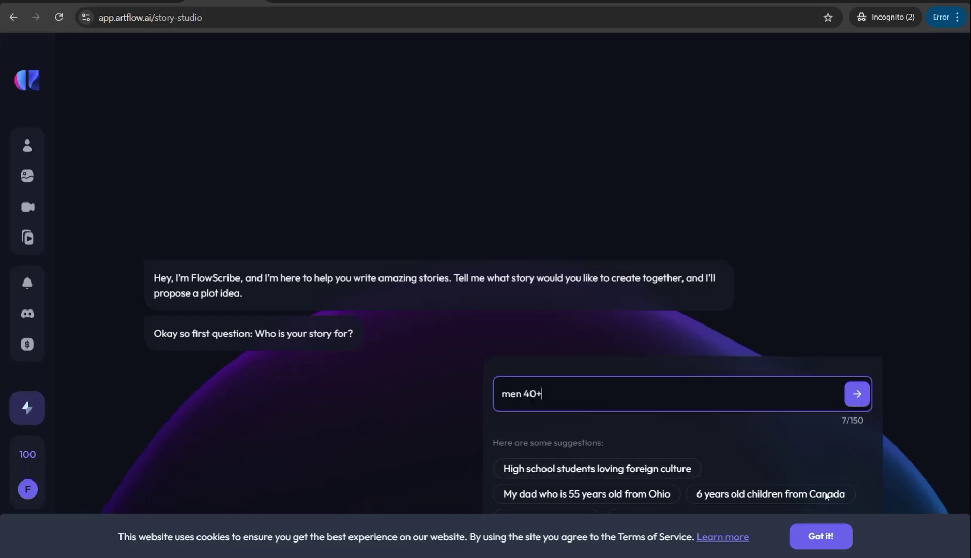
click(846, 404)
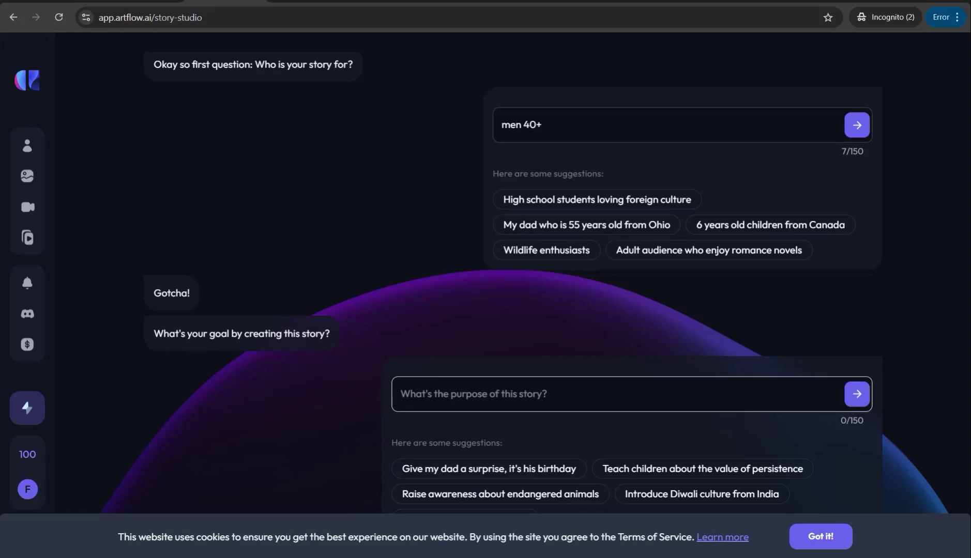
click(432, 408)
text(tech par)
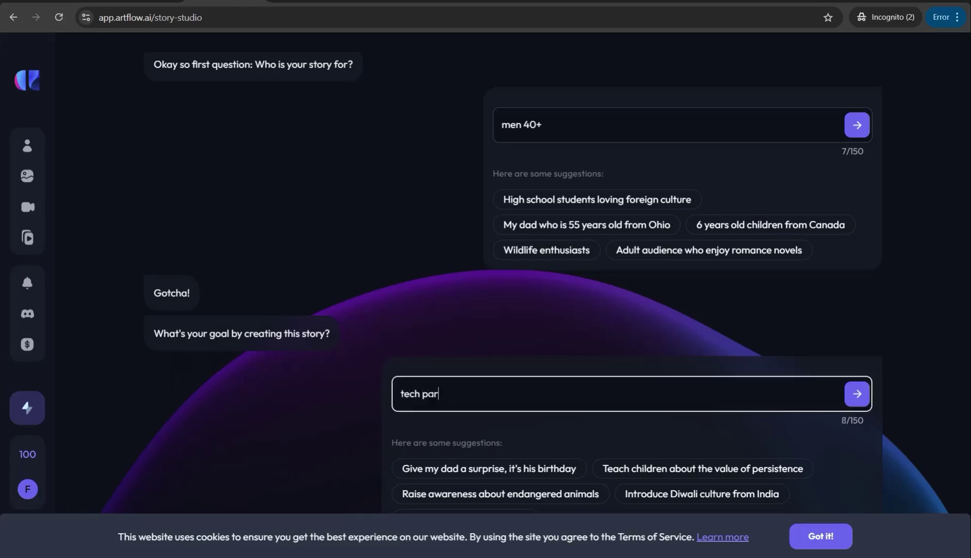
text(ents to be fit)
click(856, 394)
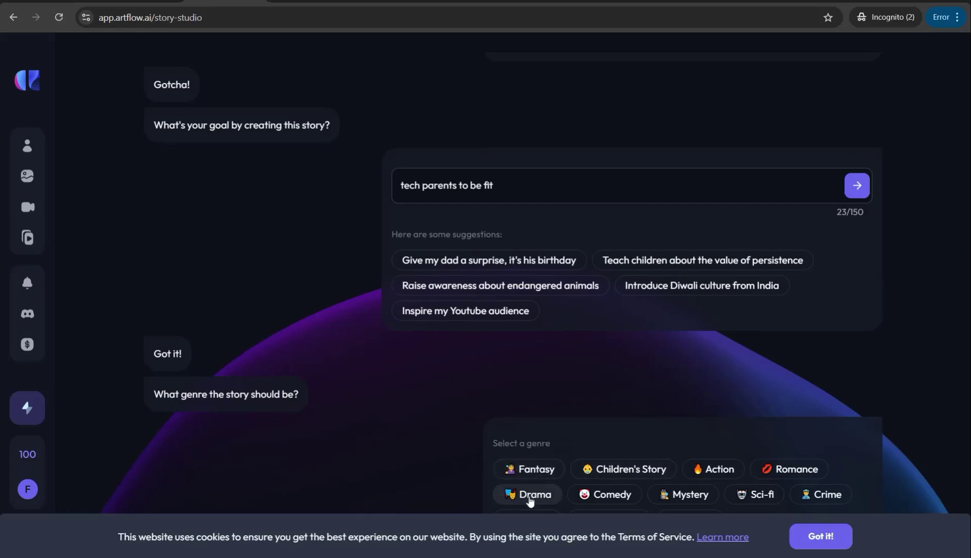
click(820, 535)
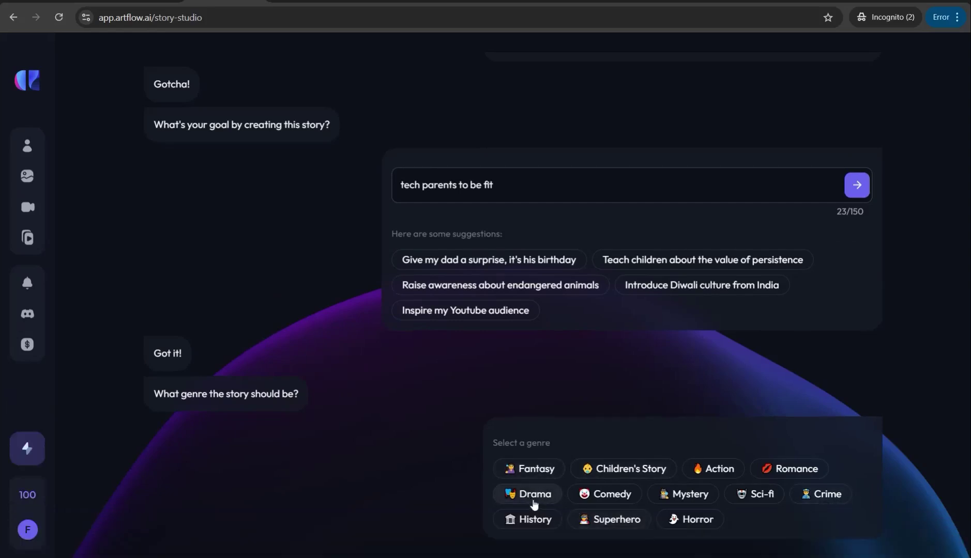
click(531, 495)
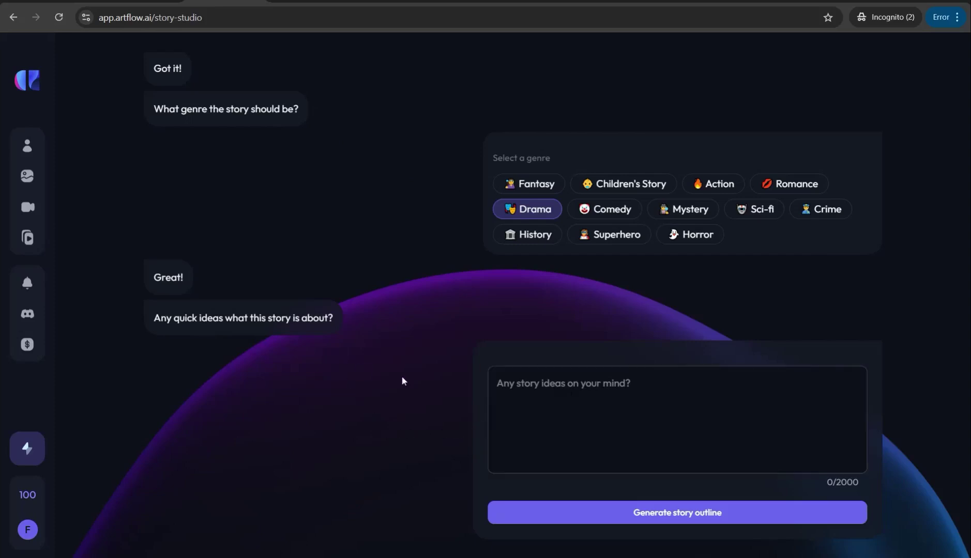
Generate and review the outline featuring Derek, Elise and Mia, then create the story from it.
click(653, 517)
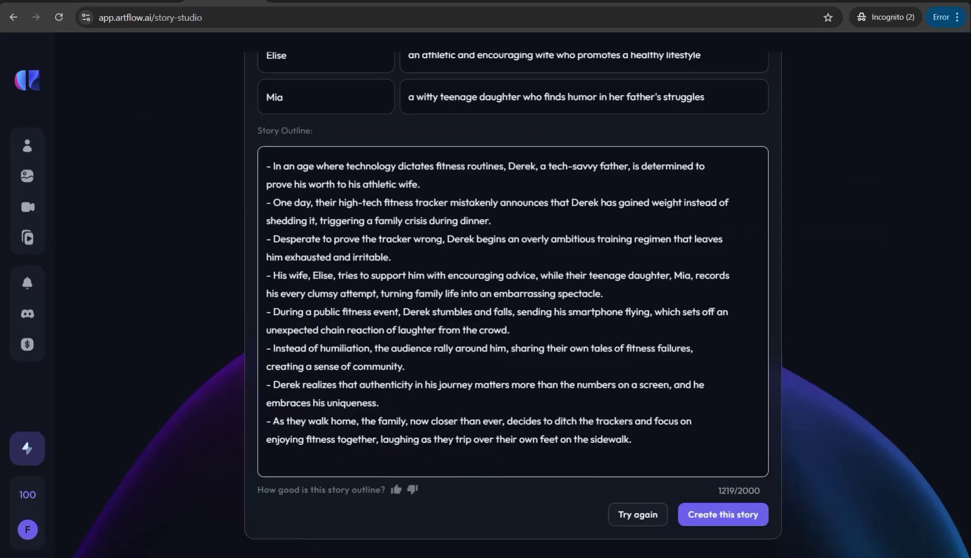
scroll(512, 310, up, 4)
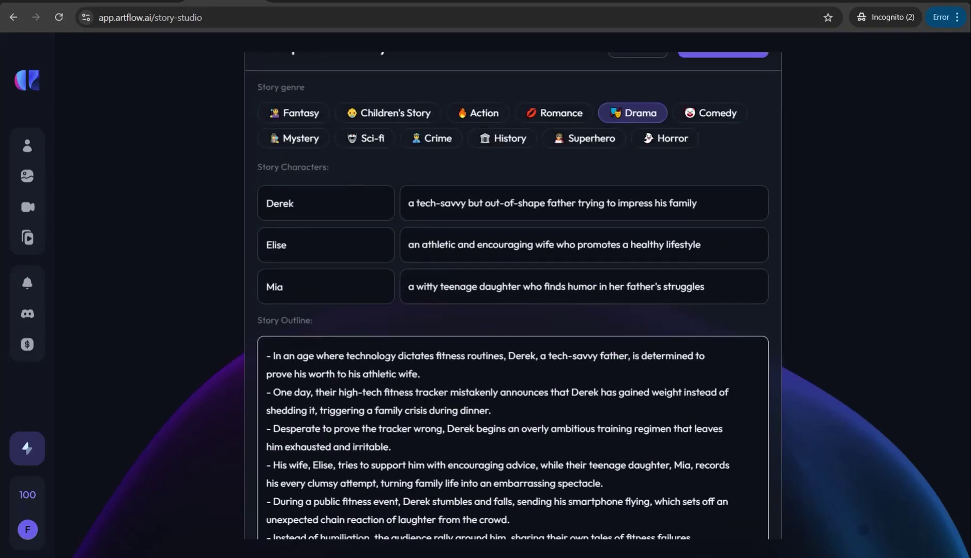
scroll(374, 266, up, 1)
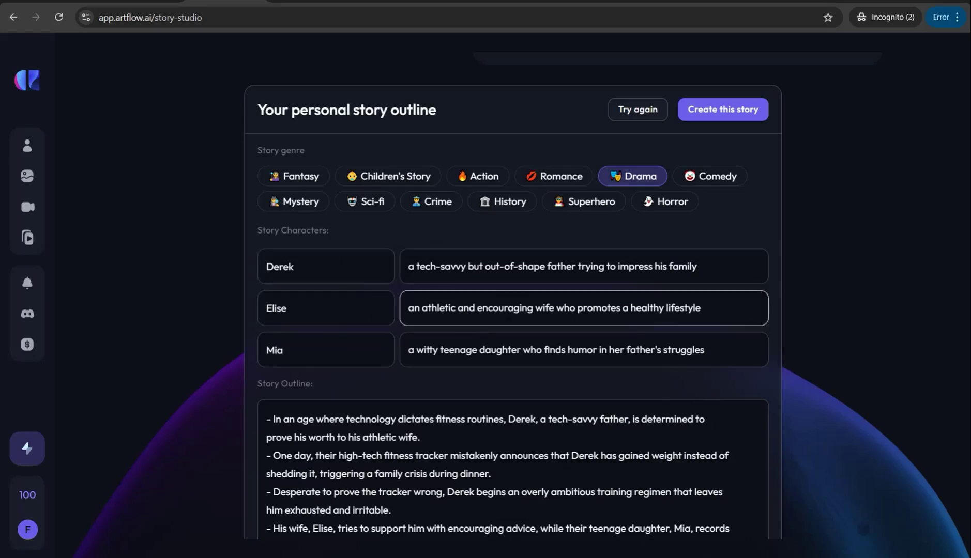
scroll(584, 308, down, 5)
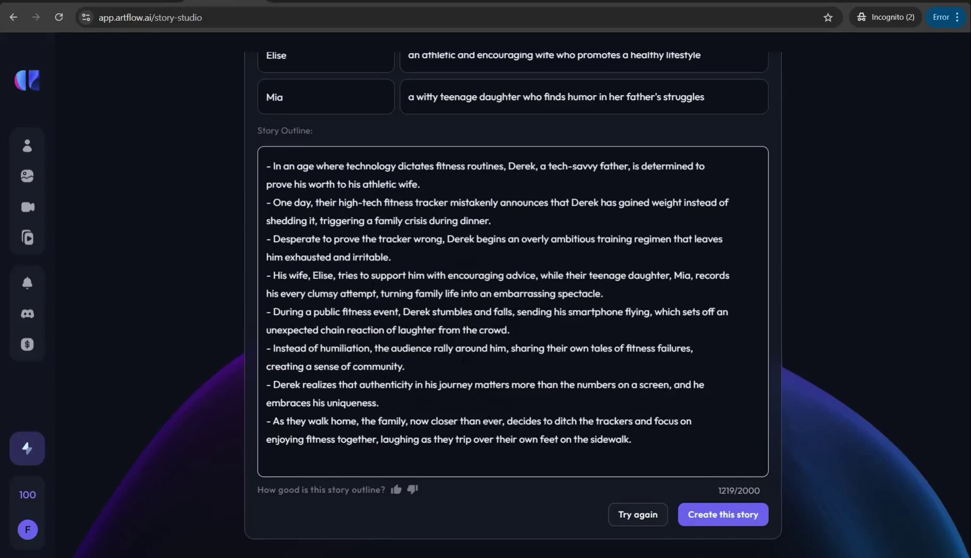
click(702, 505)
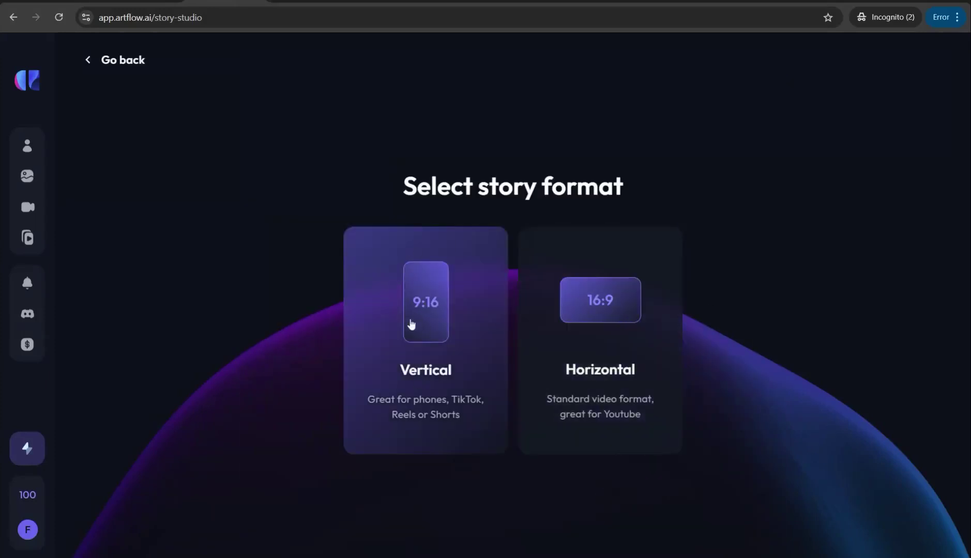
Choose the Vertical 9:16 format with Realistic style and generate the Derek, Elise and Mia characters.
click(434, 336)
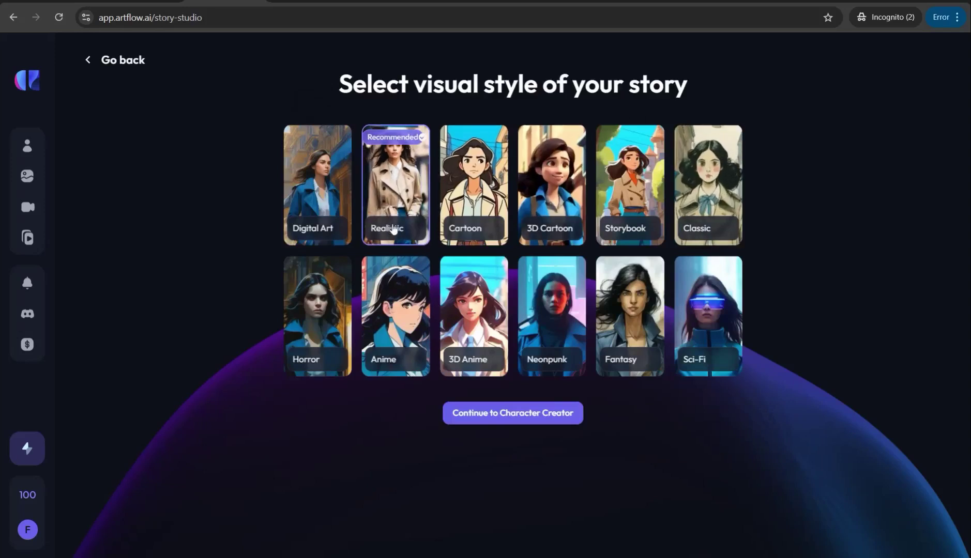
click(537, 416)
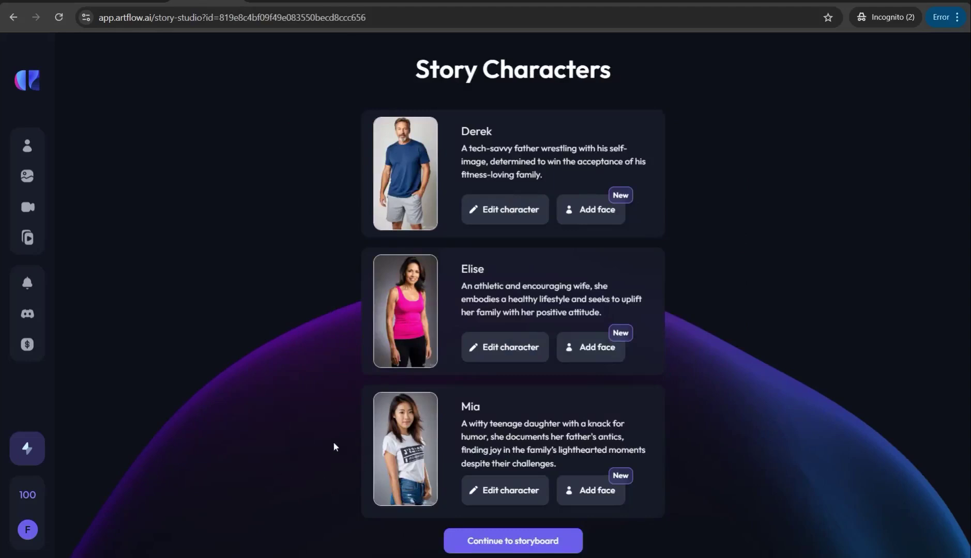
Use the alternative first-shot image in the storyboard and export 'Finding Strength in Laughter'.
click(513, 549)
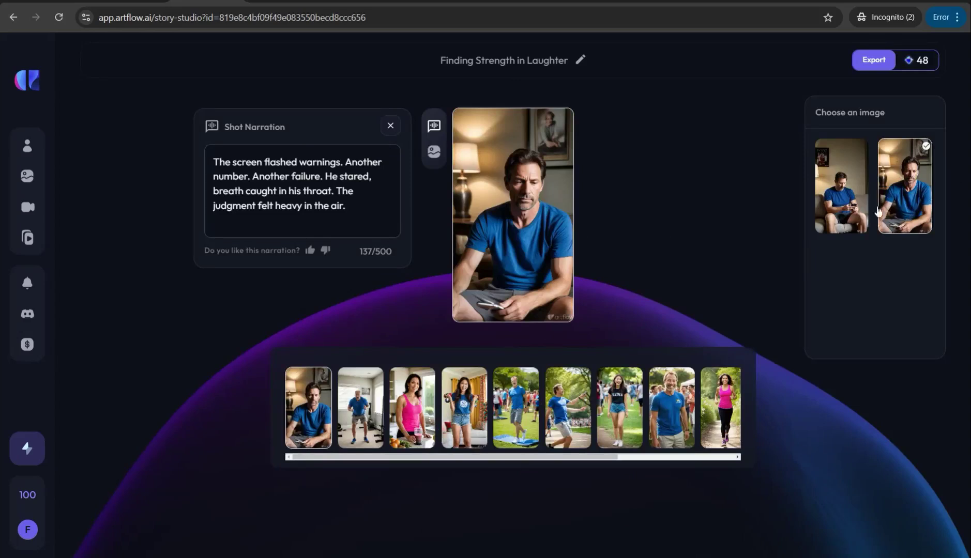
click(842, 209)
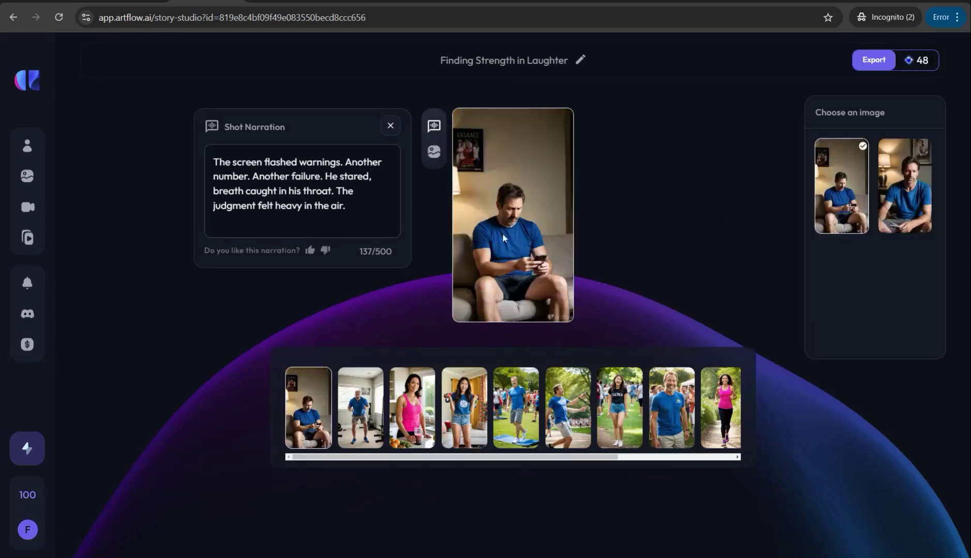
click(873, 62)
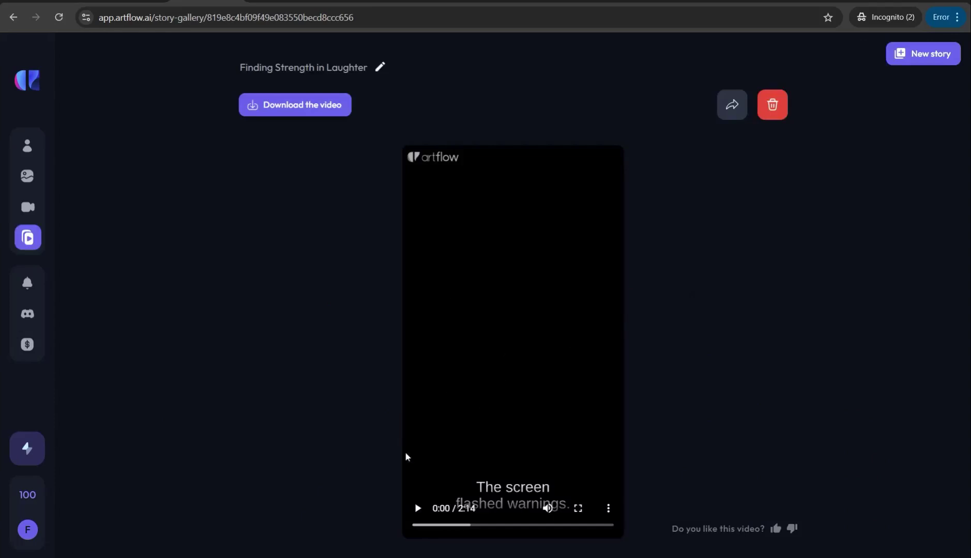
Play the 2:14 story video, pause it at 0:08, then switch to the woxo.tech tab.
click(418, 510)
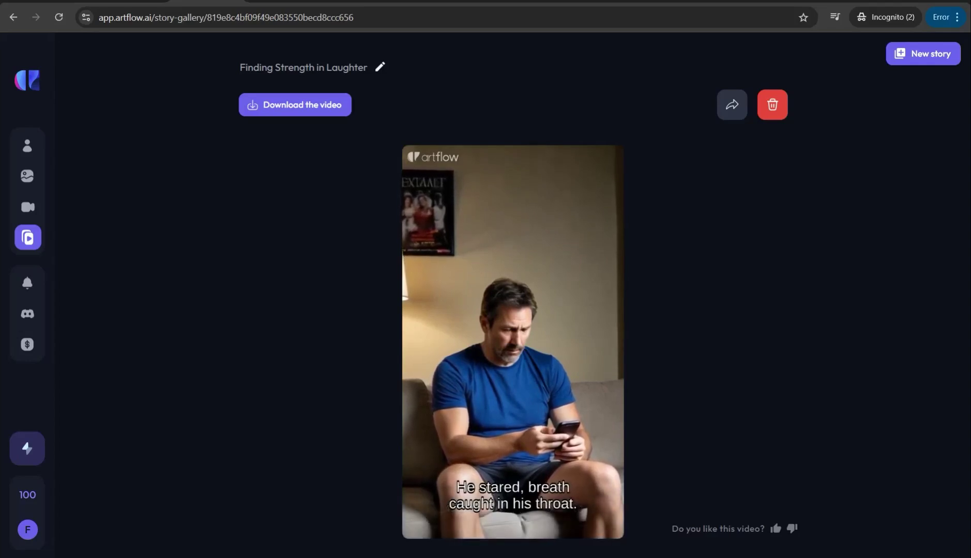
mouse_move(417, 512)
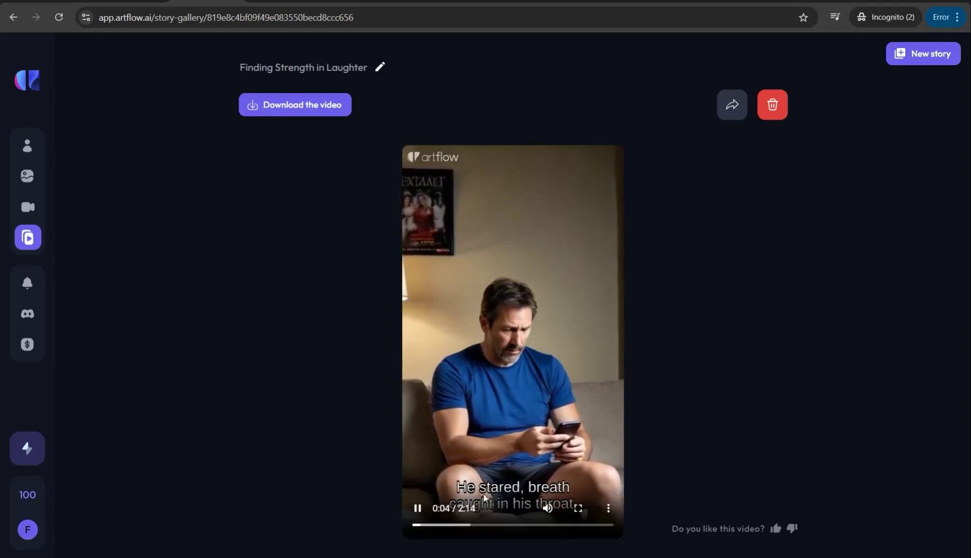
click(417, 512)
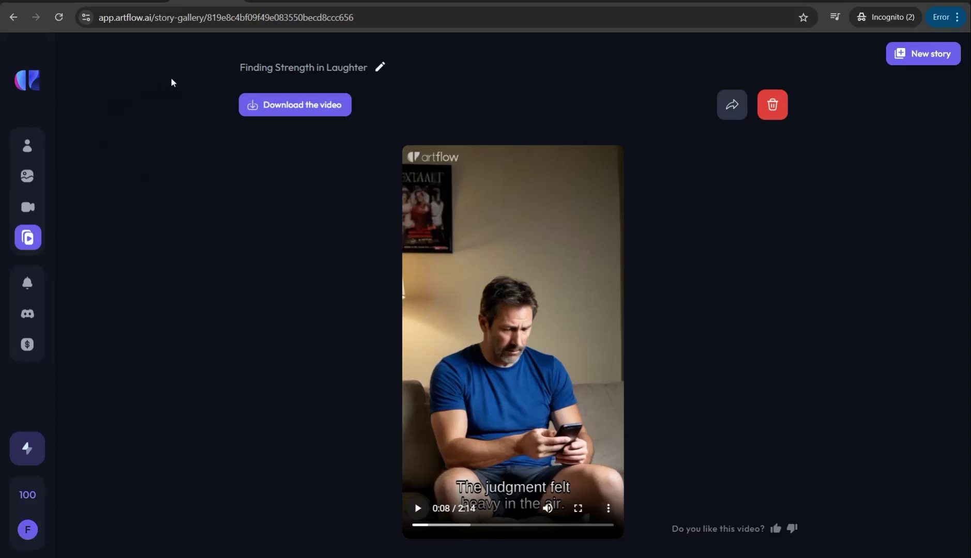
click(115, 5)
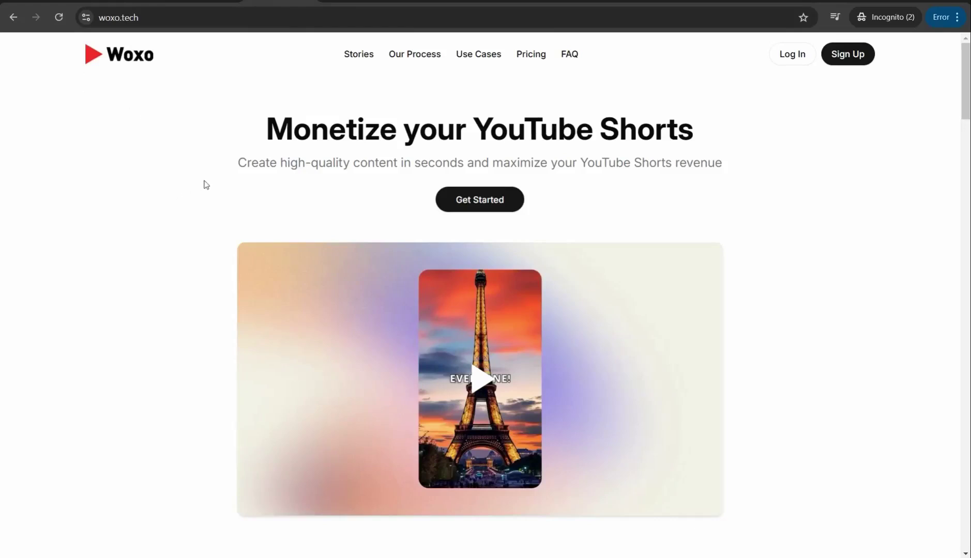
Create a Woxo account and accept the Operating Agreement.
click(847, 58)
click(465, 464)
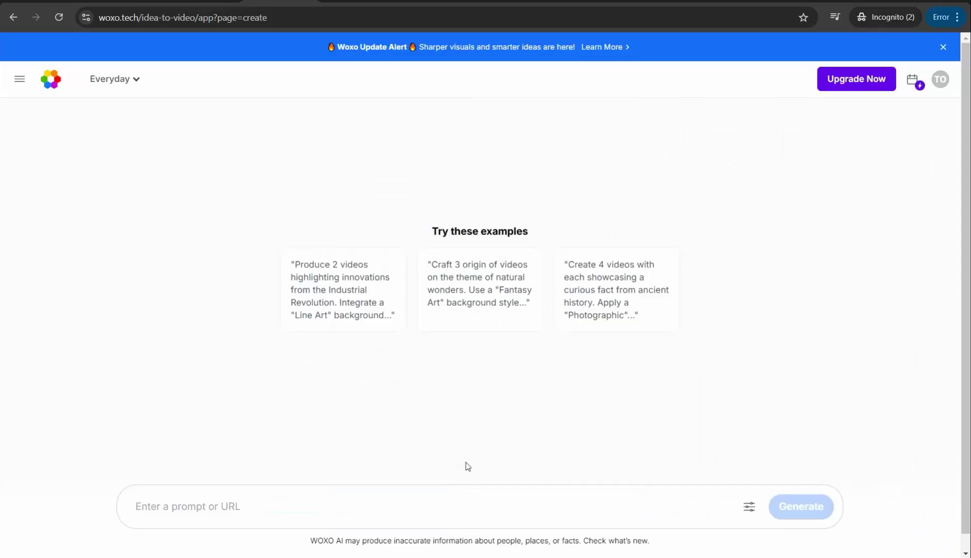
Enter the prompt 'create 3 videos about the perfect methods on how to lose weight for men 40+'.
click(221, 506)
text(create 3)
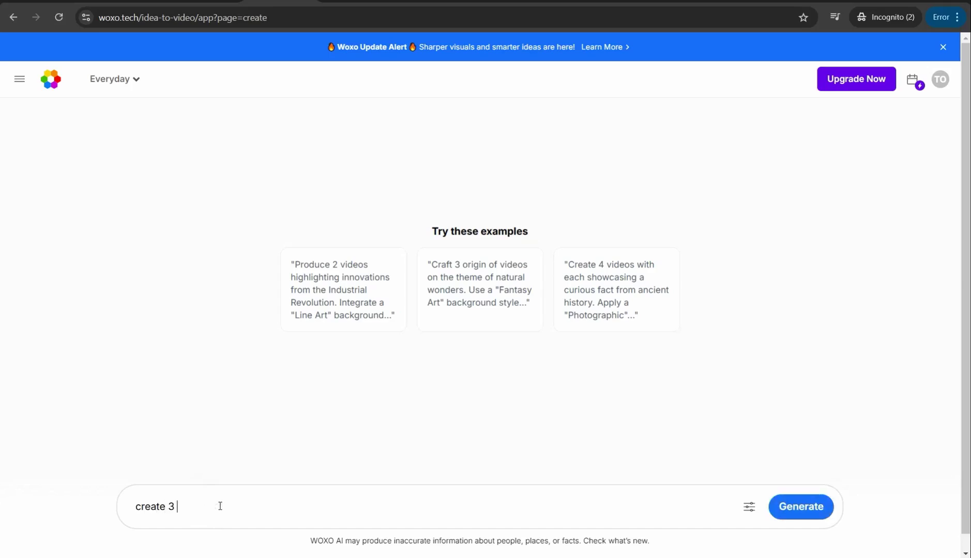
text( videos about the perfect m)
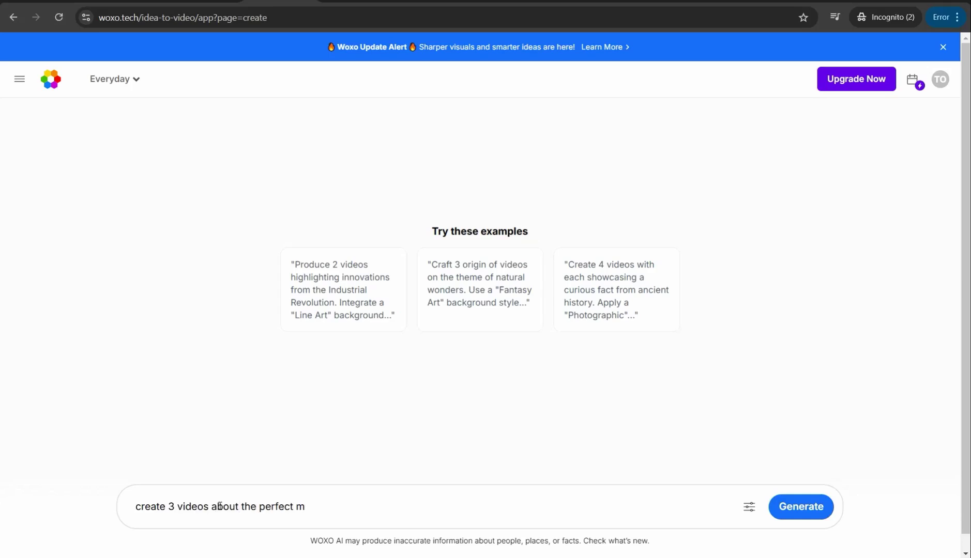
text(methods on how to)
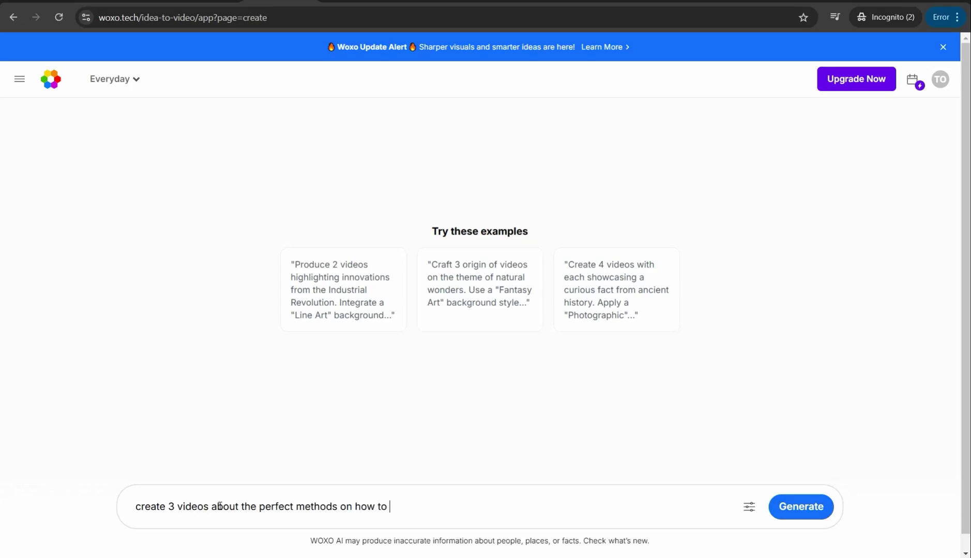
text( lose weigt)
text( for men 40+)
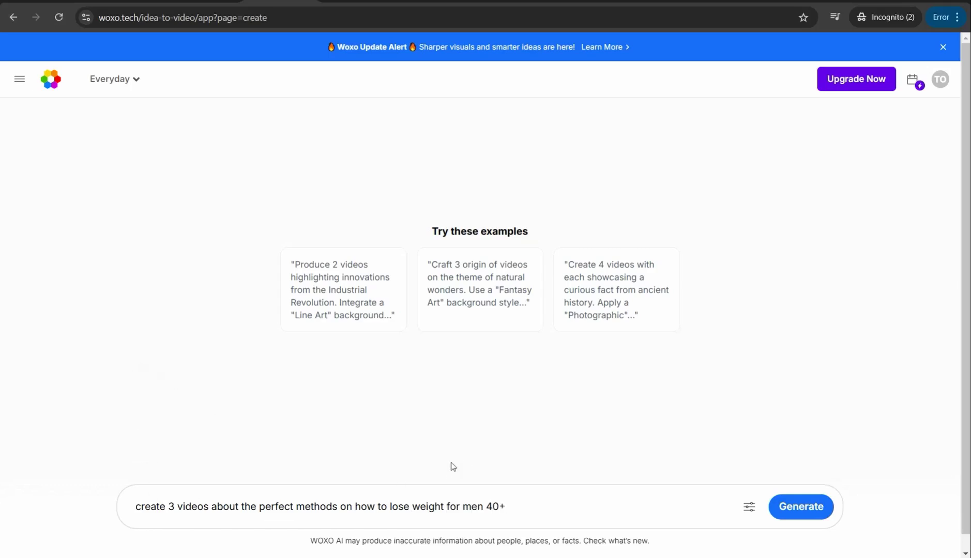
scroll(471, 502, down, 1)
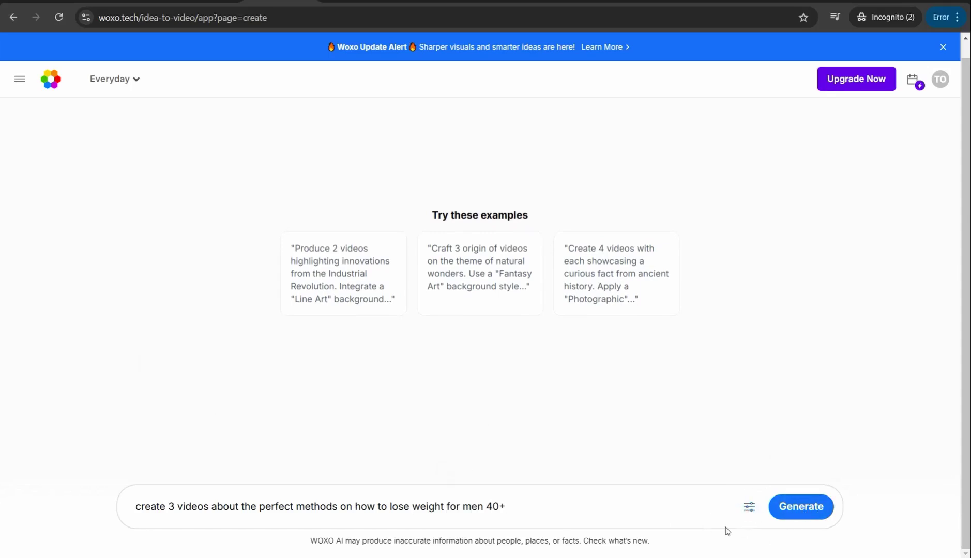
Set the Woxo video language to English and look over the voiceover choices.
click(749, 510)
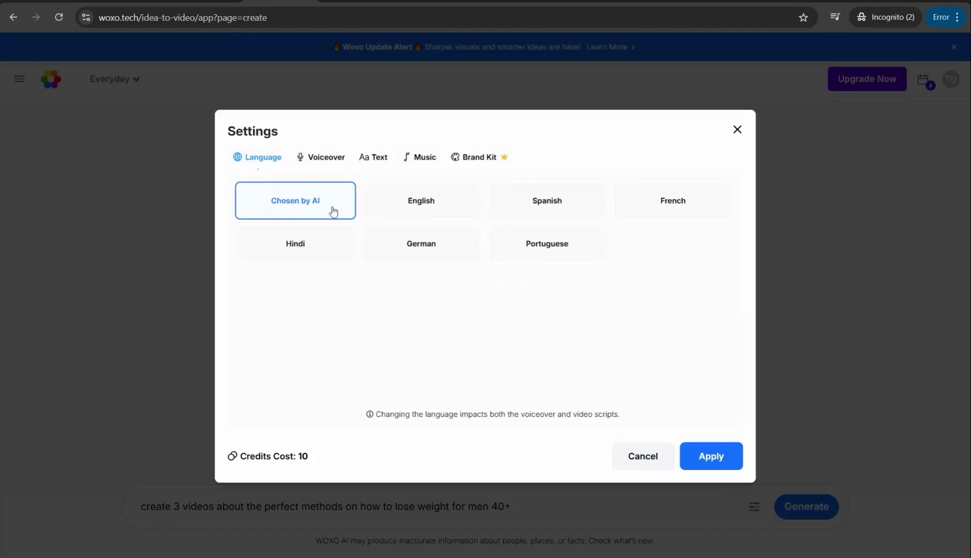
click(414, 206)
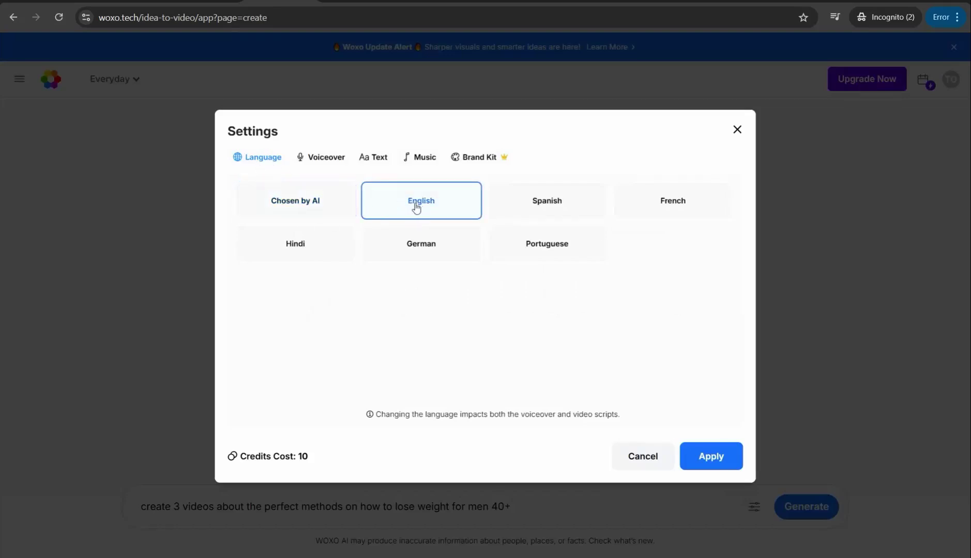
click(318, 161)
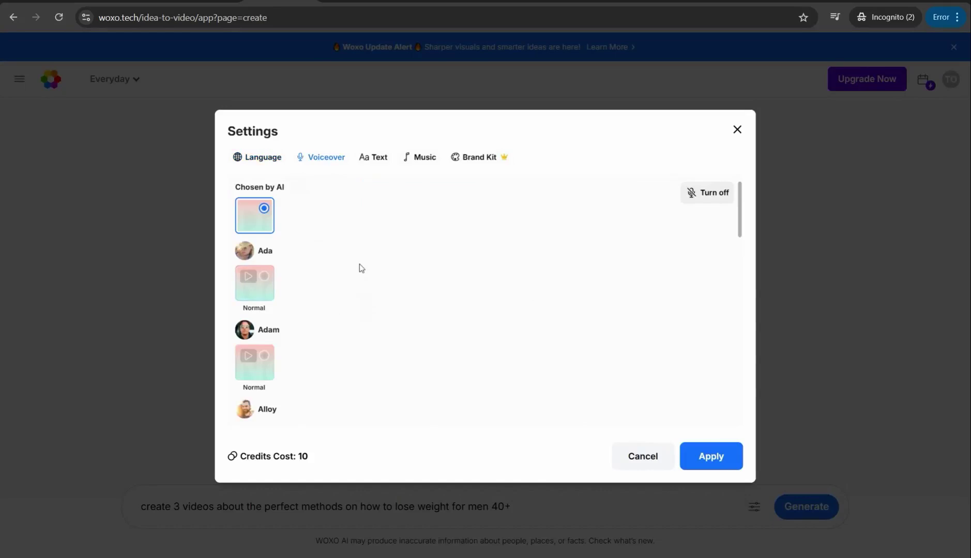
scroll(294, 243, down, 2)
scroll(274, 248, up, 2)
scroll(278, 336, down, 2)
scroll(276, 362, up, 2)
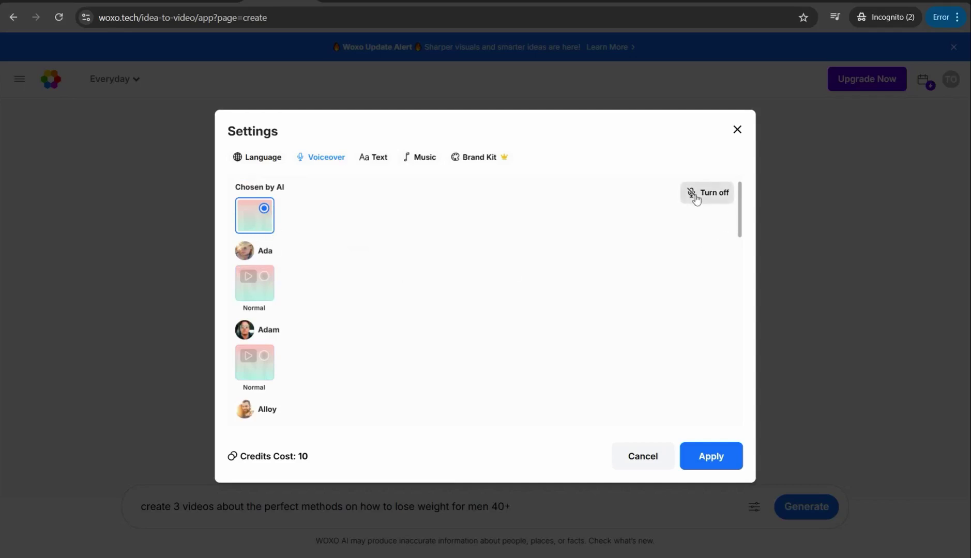
Make the caption text orange, glance at the music moods, and apply the settings.
click(375, 160)
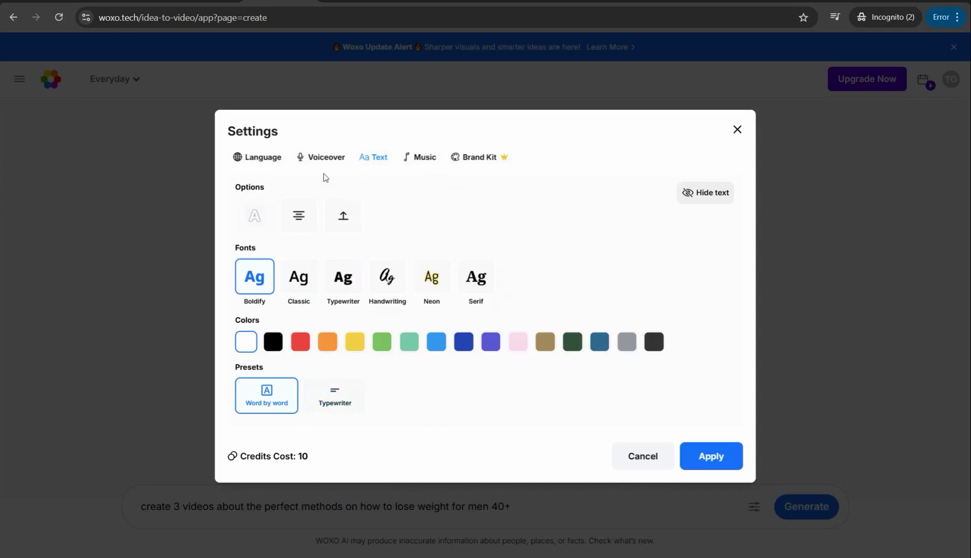
click(327, 350)
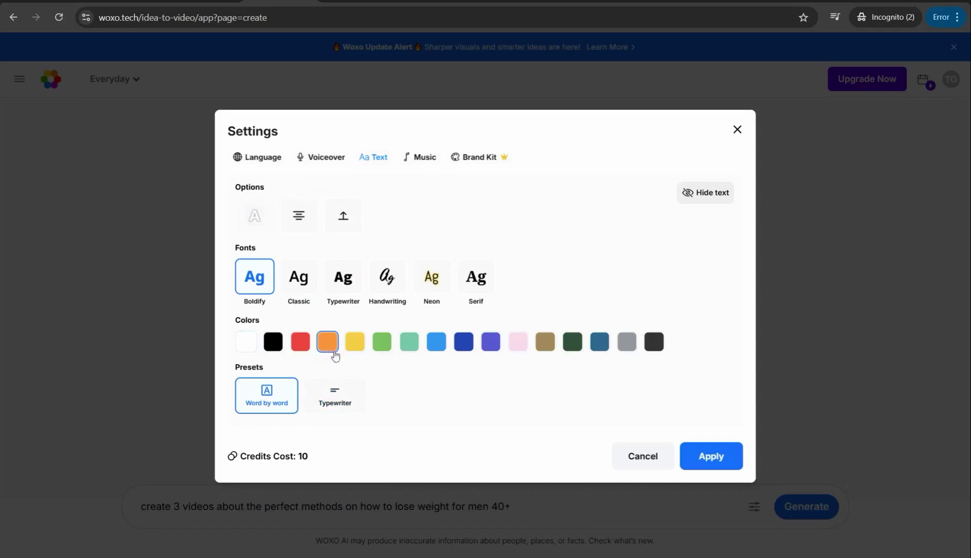
click(421, 160)
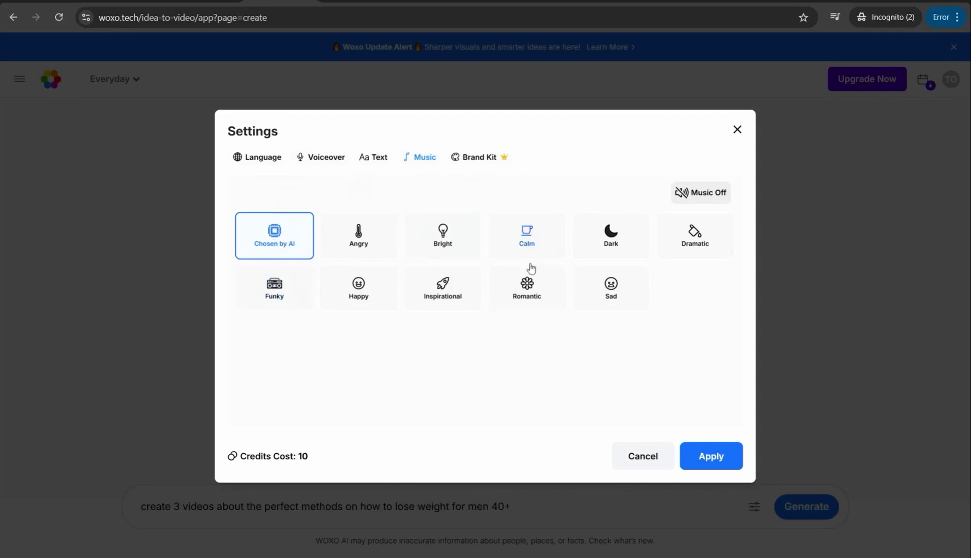
click(712, 460)
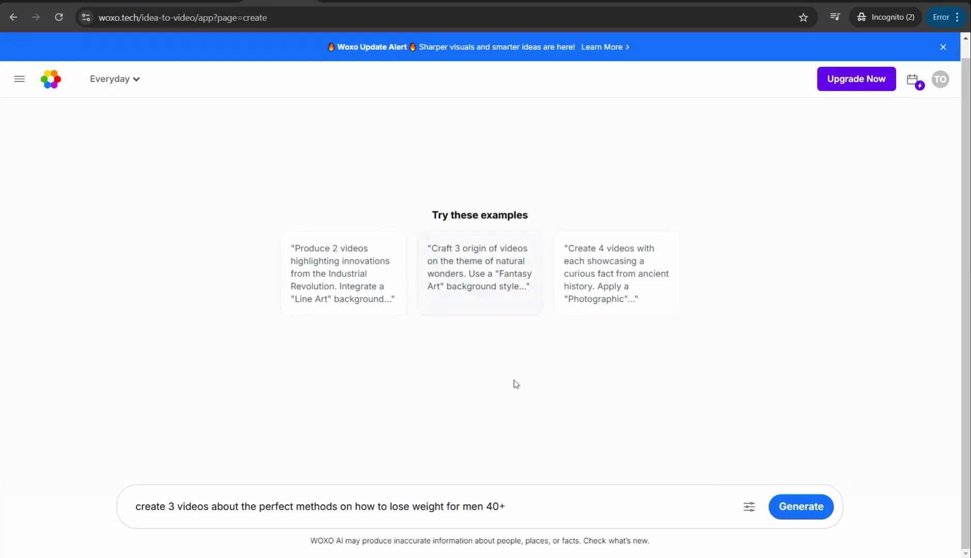
Generate the videos and pause video 3/3, 'Ultimate Weight Loss Tips for Men Over 40', selecting 'Ultimate'.
click(794, 511)
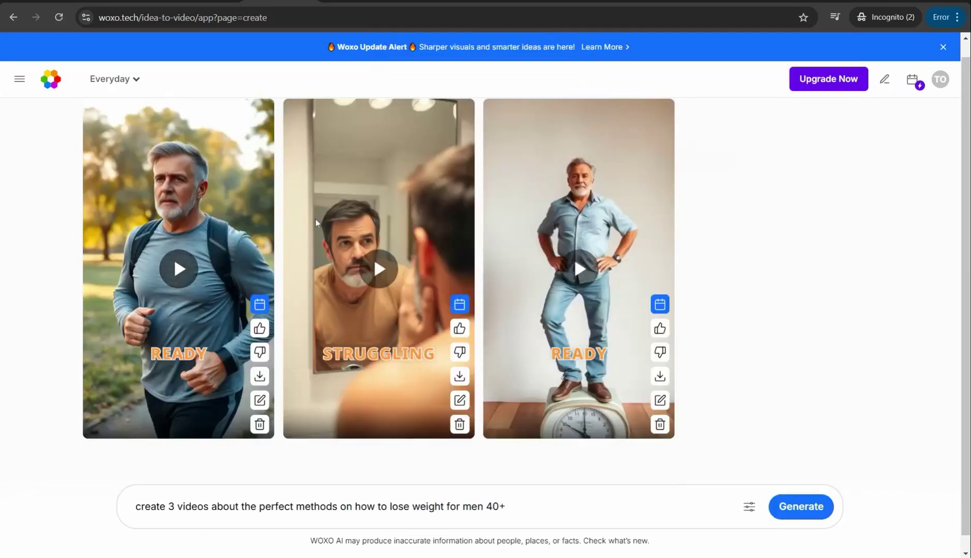
click(577, 269)
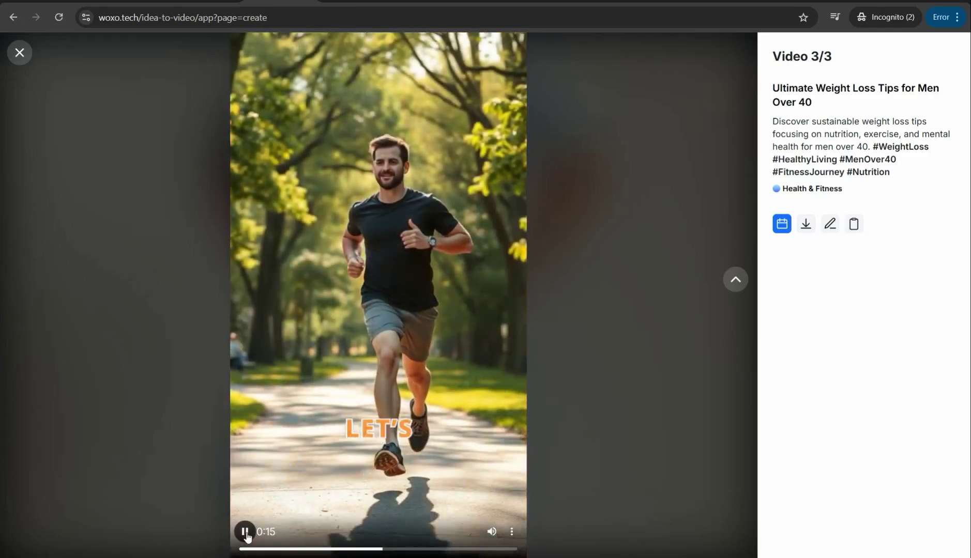
click(246, 533)
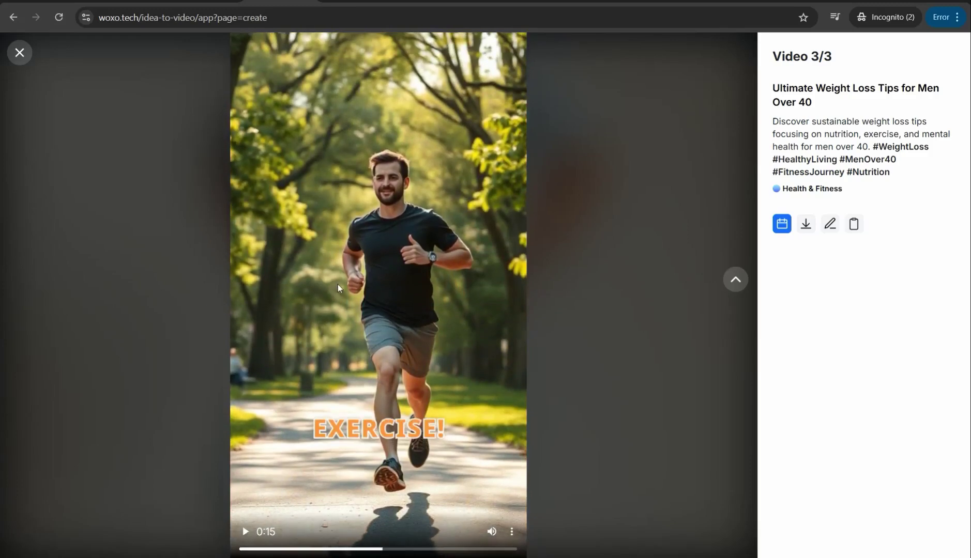
drag(773, 88, 812, 88)
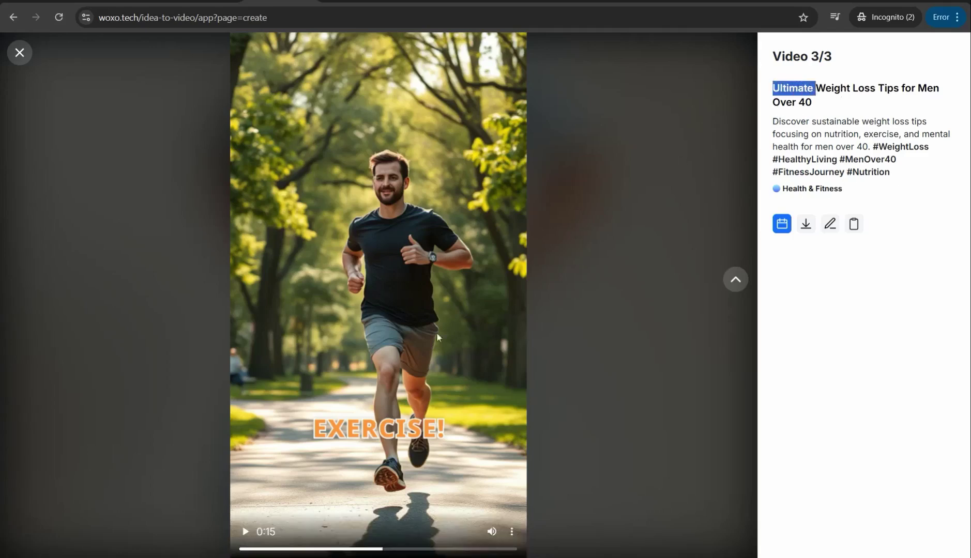
Open the video in the editor and expand its Voiceover, Text and Music options.
click(829, 224)
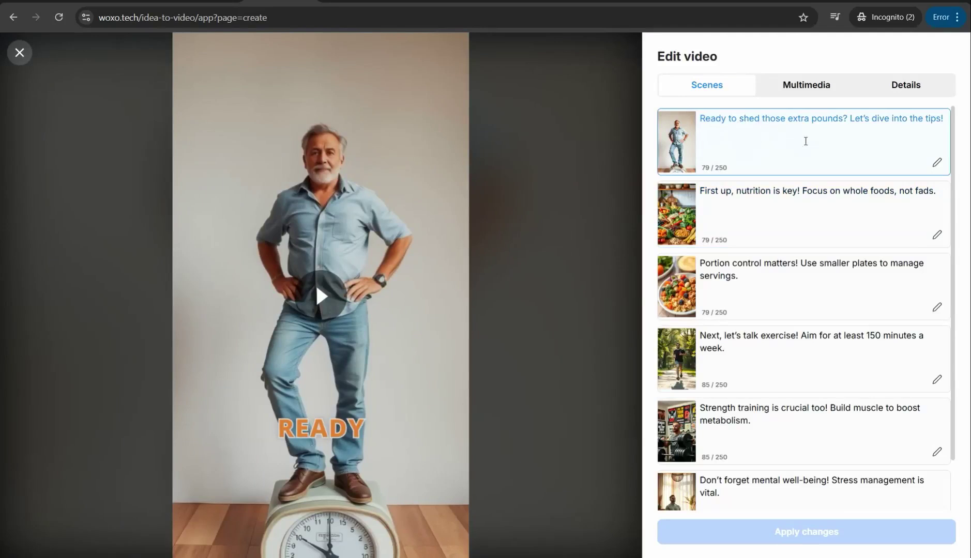
scroll(744, 419, down, 1)
scroll(740, 415, up, 1)
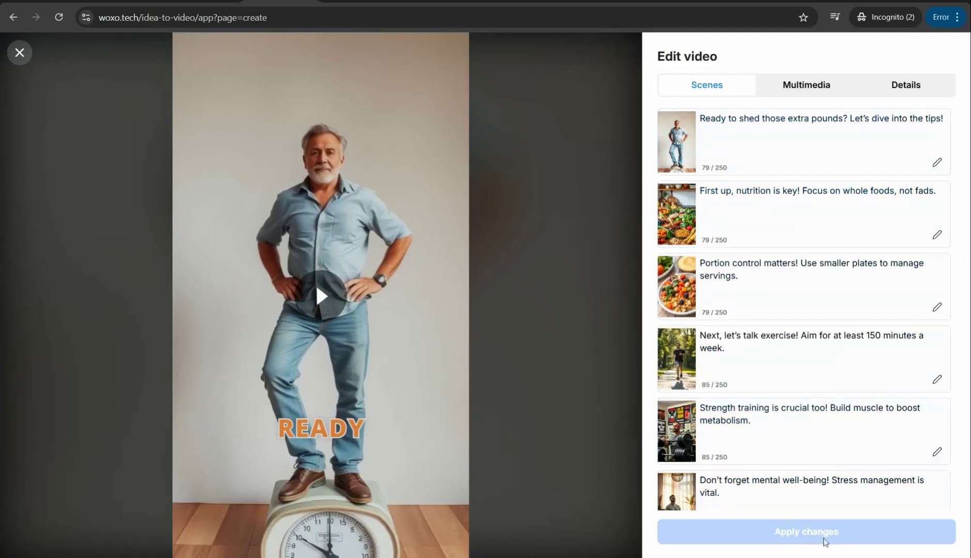
click(795, 89)
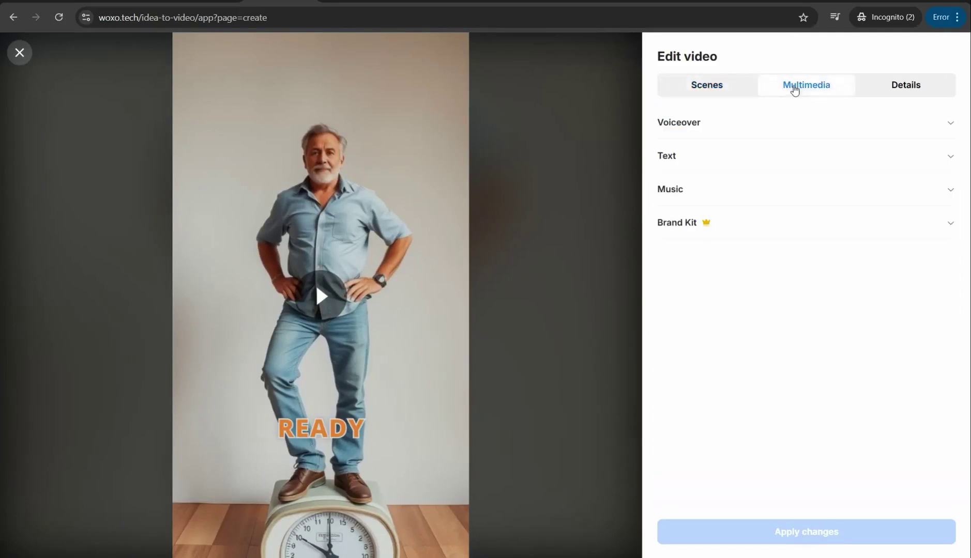
click(695, 127)
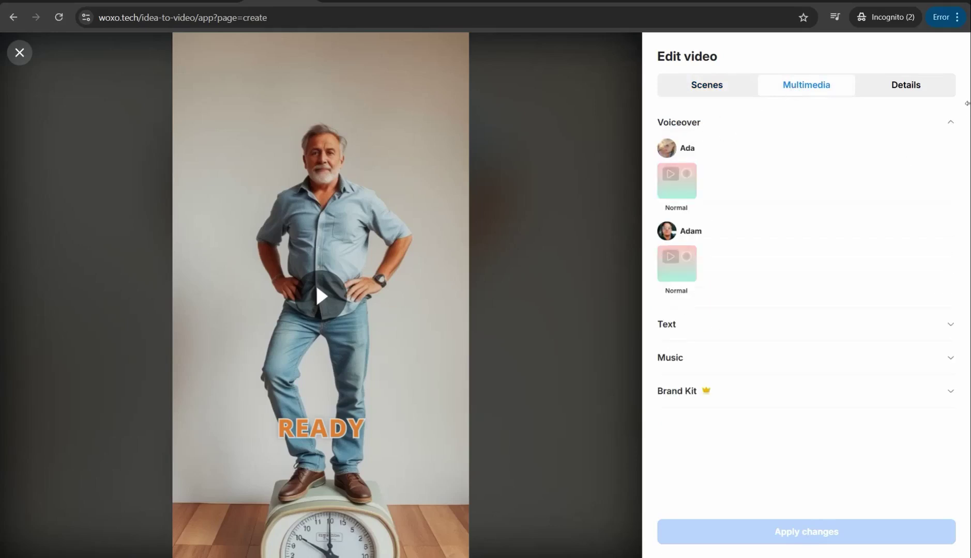
click(702, 324)
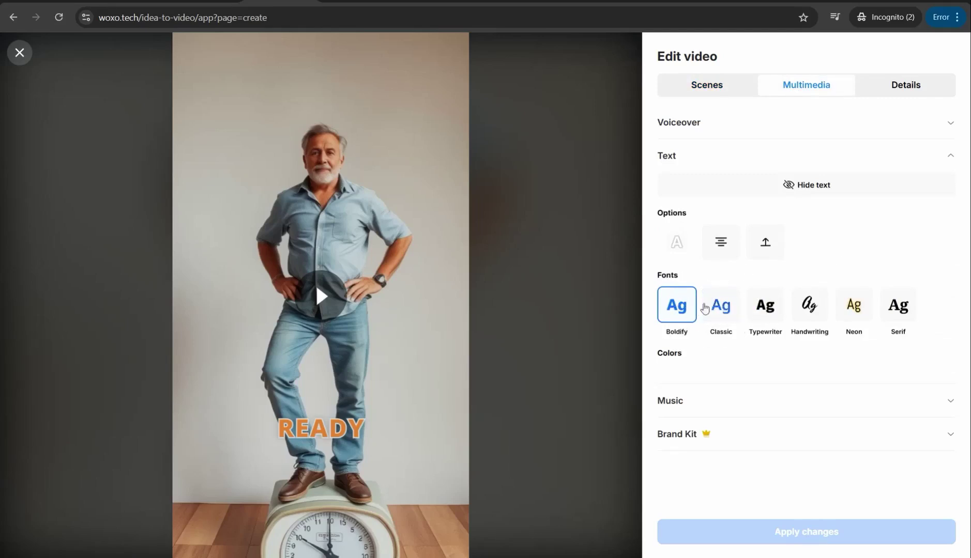
click(693, 406)
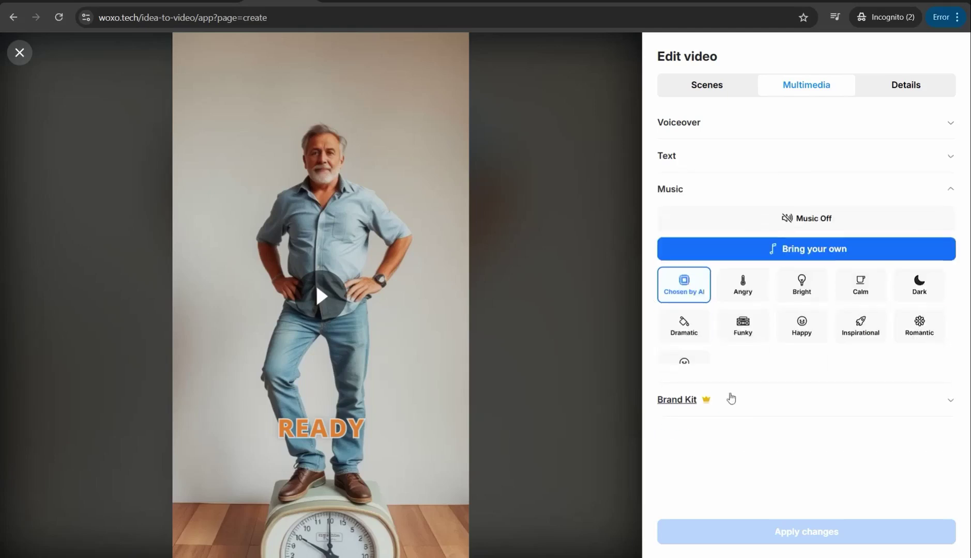
Back in Scenes, bring up the strength-training scene's actions, then dismiss them.
click(703, 92)
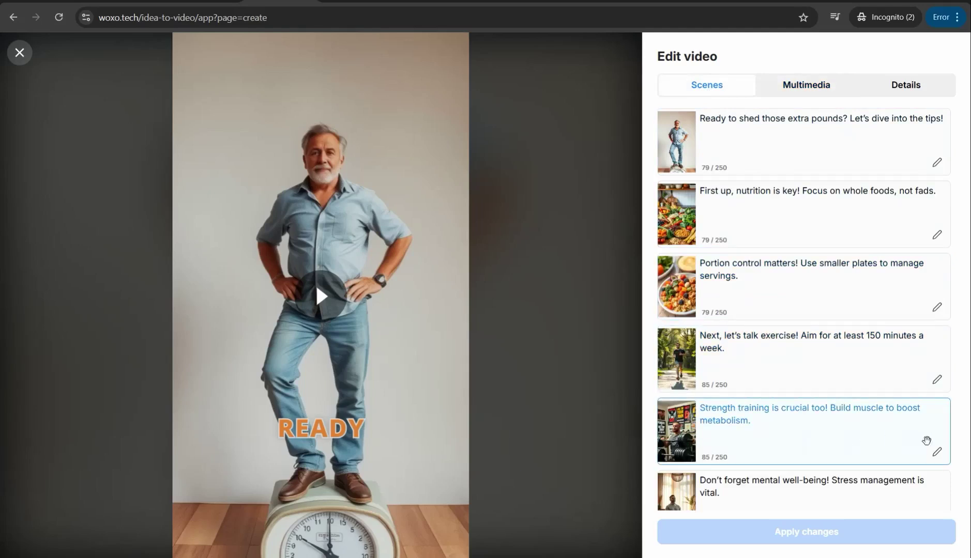
click(937, 453)
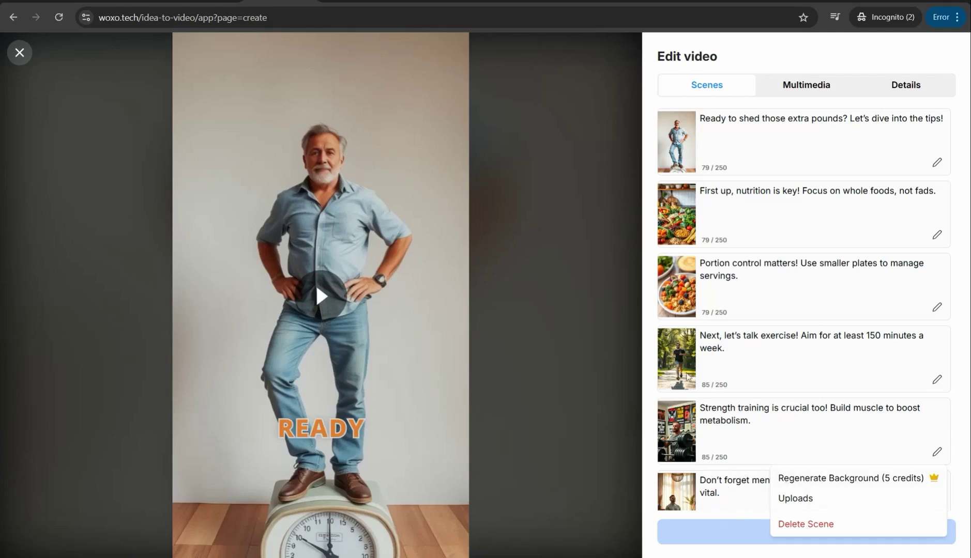
click(588, 187)
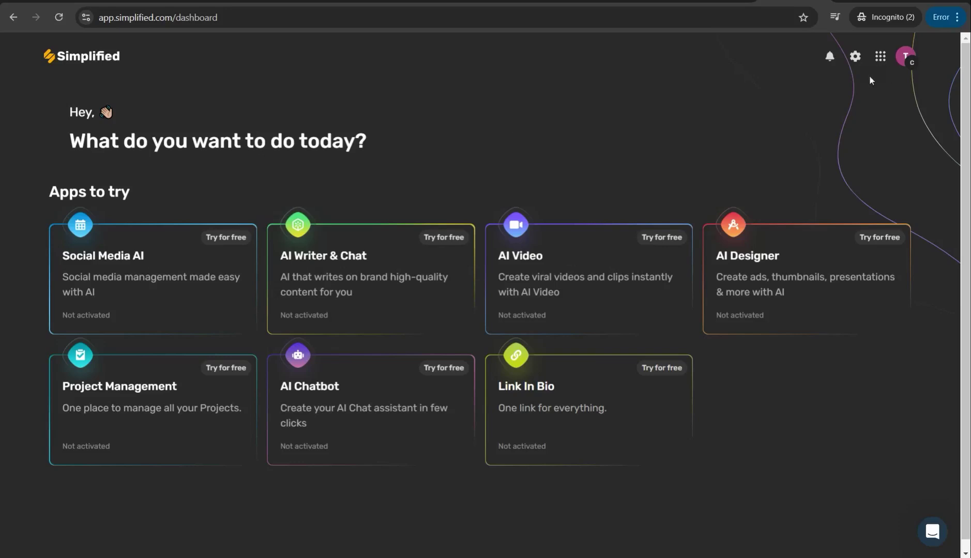
Go to Simplified's AI Video app and start the AI Text to Video generator.
click(879, 58)
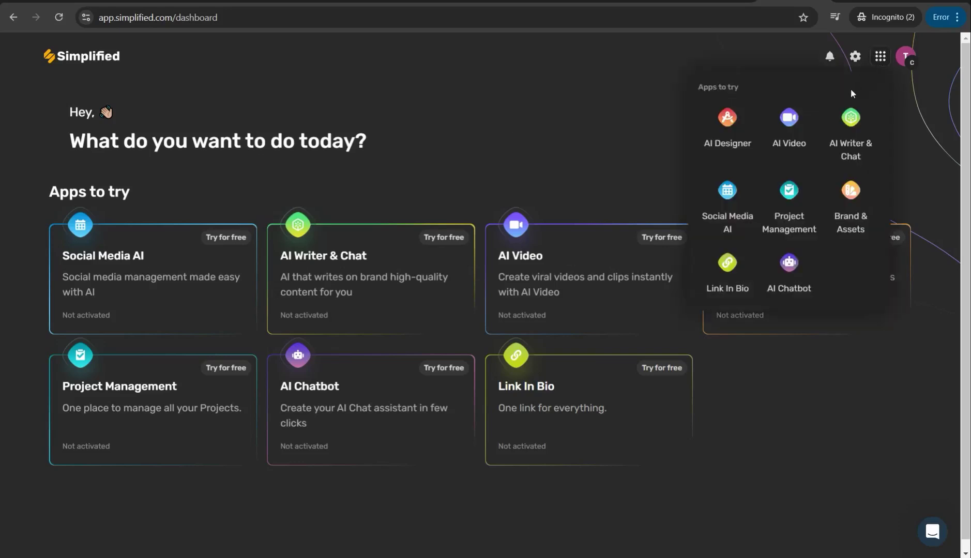
click(796, 130)
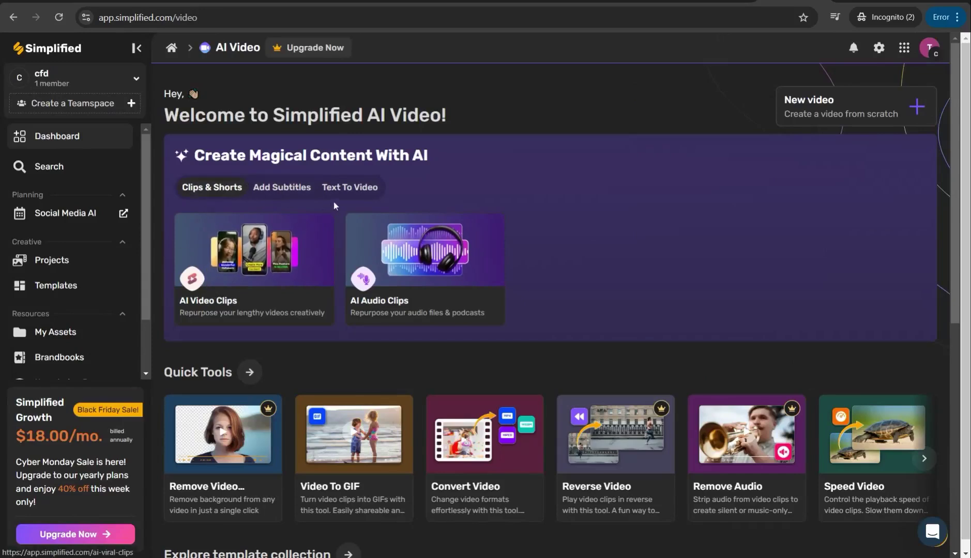
click(346, 190)
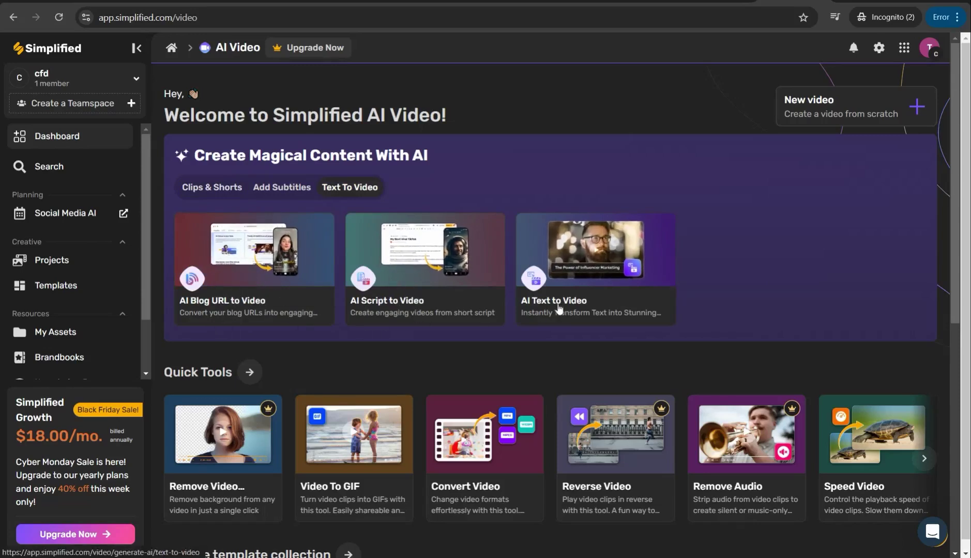
click(541, 315)
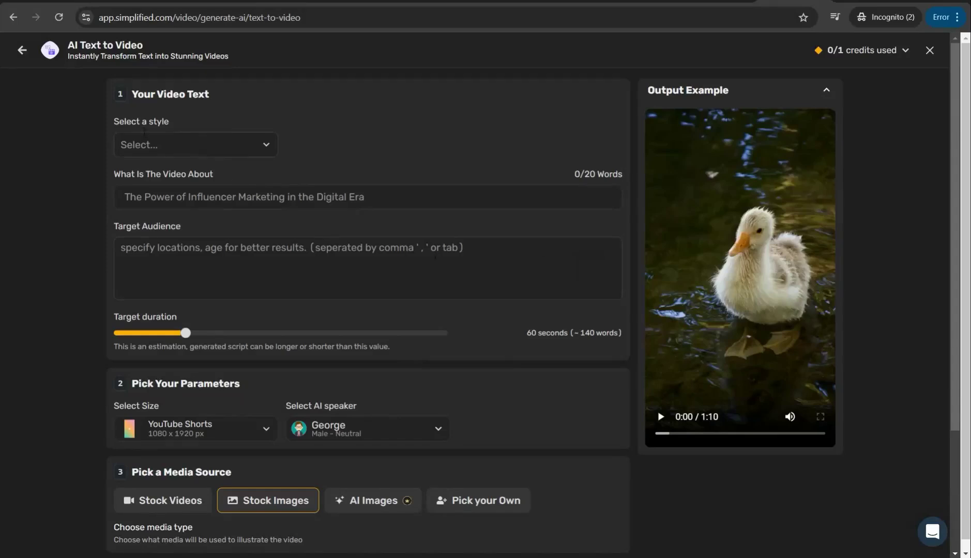
Choose the Motivational style with topic 'how to get a six pack abdomen for men'.
click(268, 148)
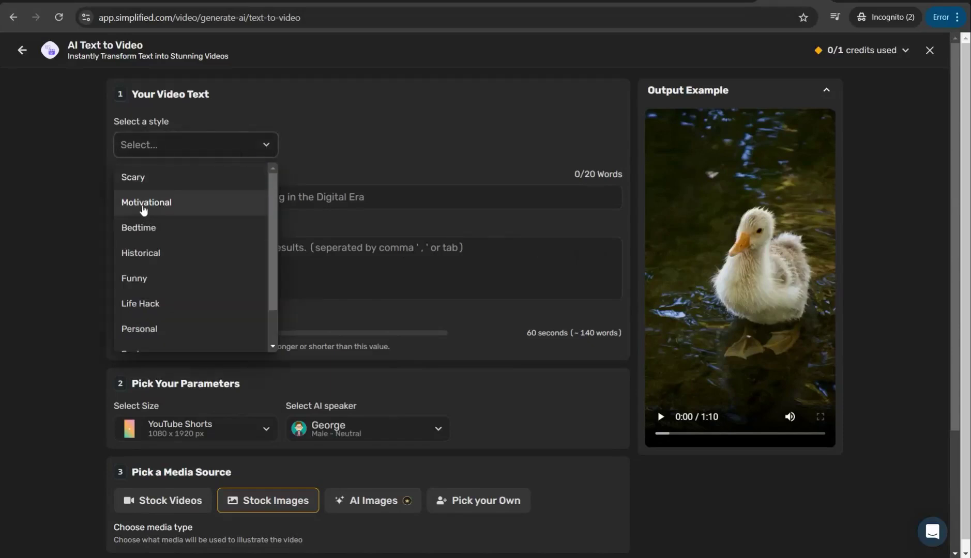
click(143, 203)
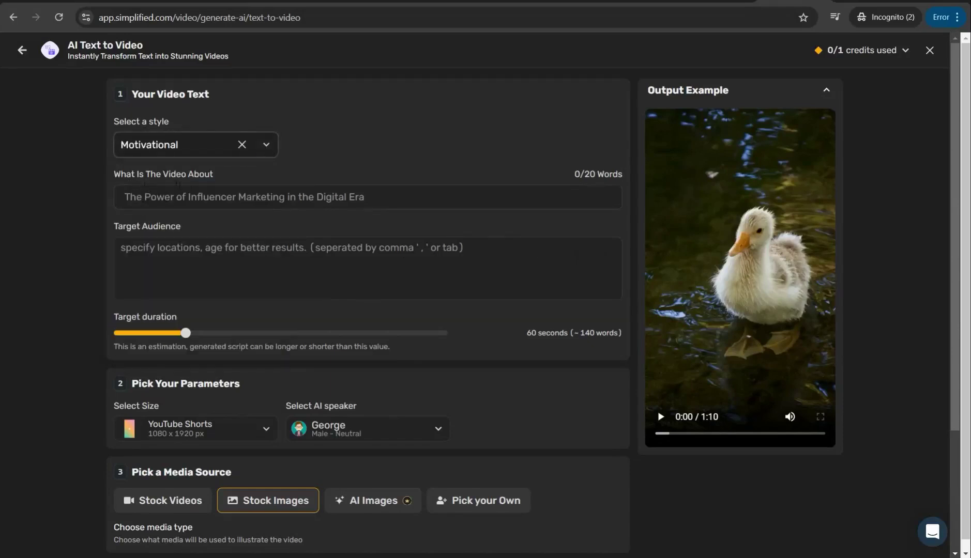
click(213, 196)
text(how)
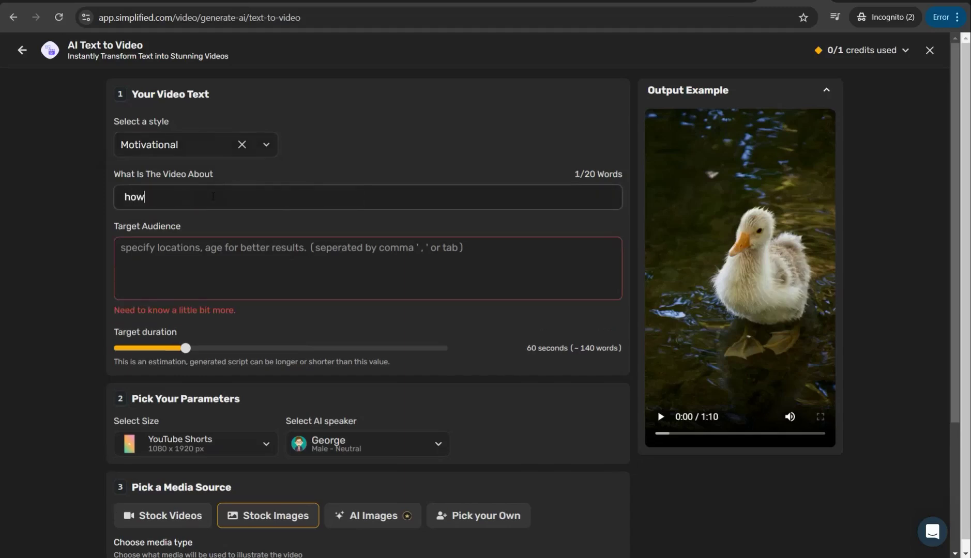
text( to get a six pack)
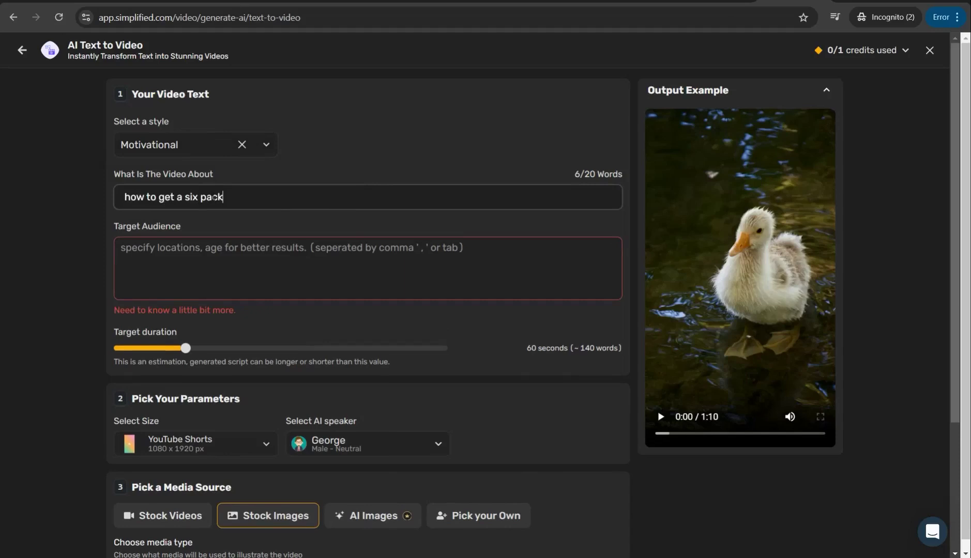
text( abdomen for men)
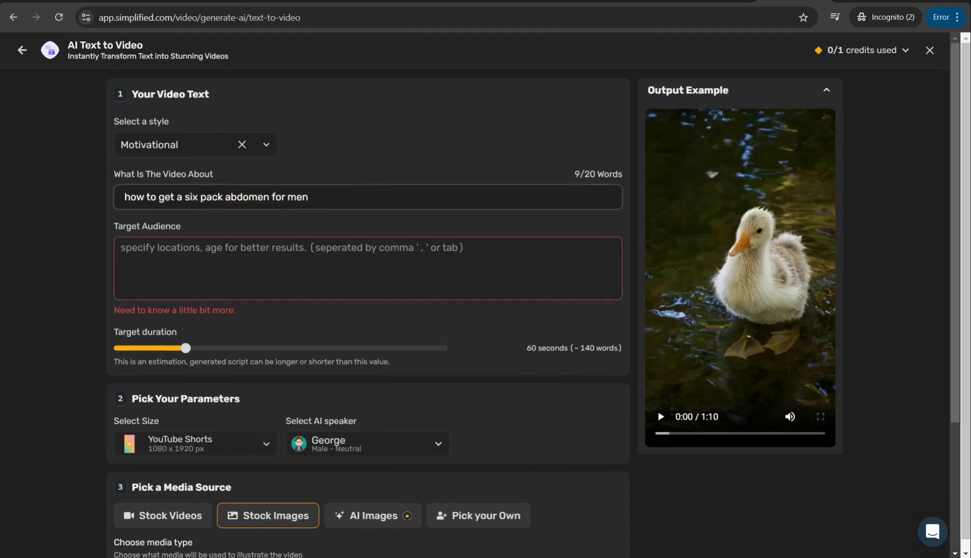
Add 'men 40+' as the target audience and keep YouTube Shorts as the size.
click(144, 252)
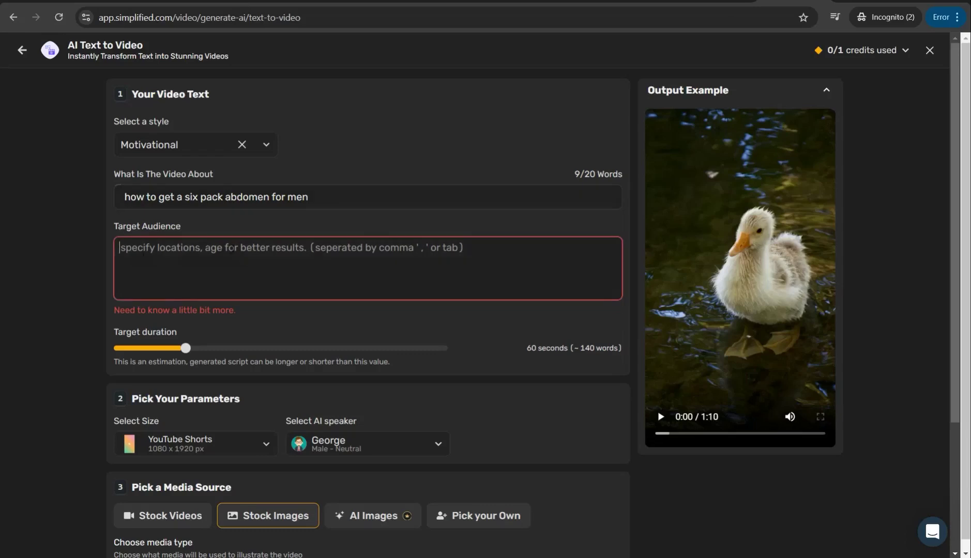
text(men 40+)
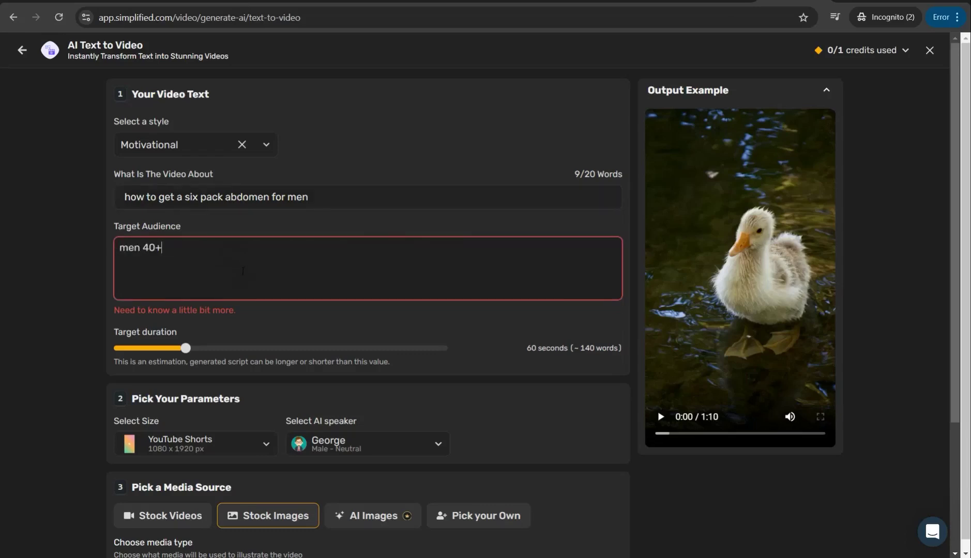
key(Return)
scroll(248, 320, down, 1)
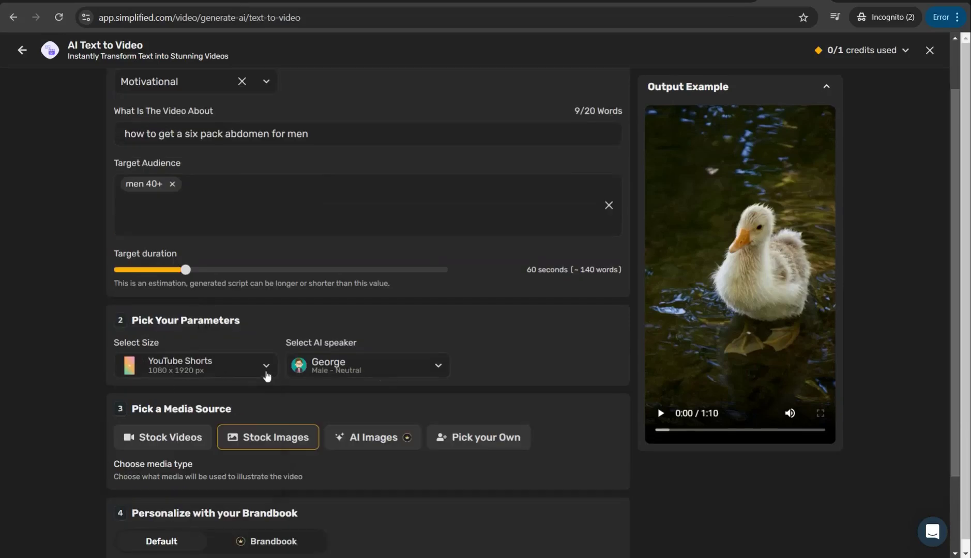
click(265, 366)
click(475, 359)
click(440, 367)
scroll(187, 424, down, 1)
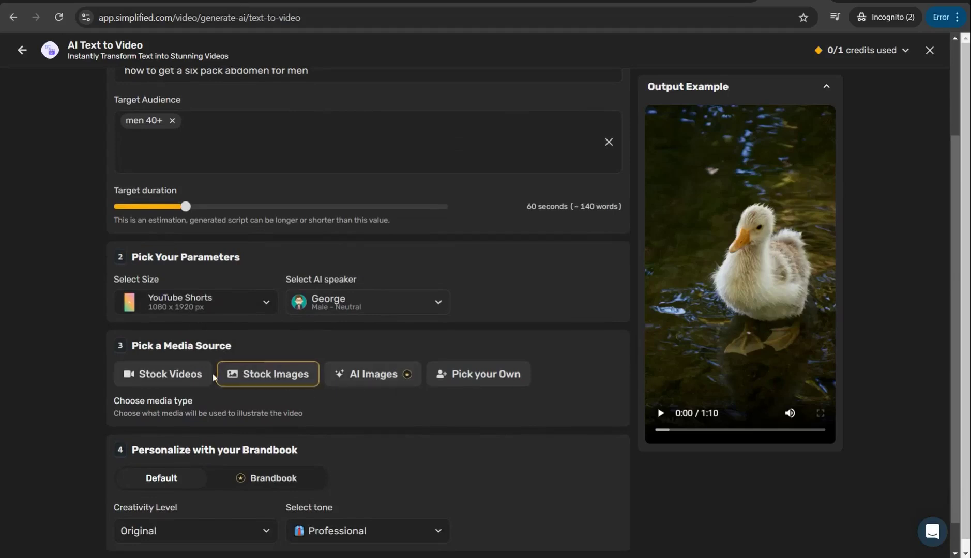
scroll(188, 375, down, 1)
scroll(144, 396, down, 1)
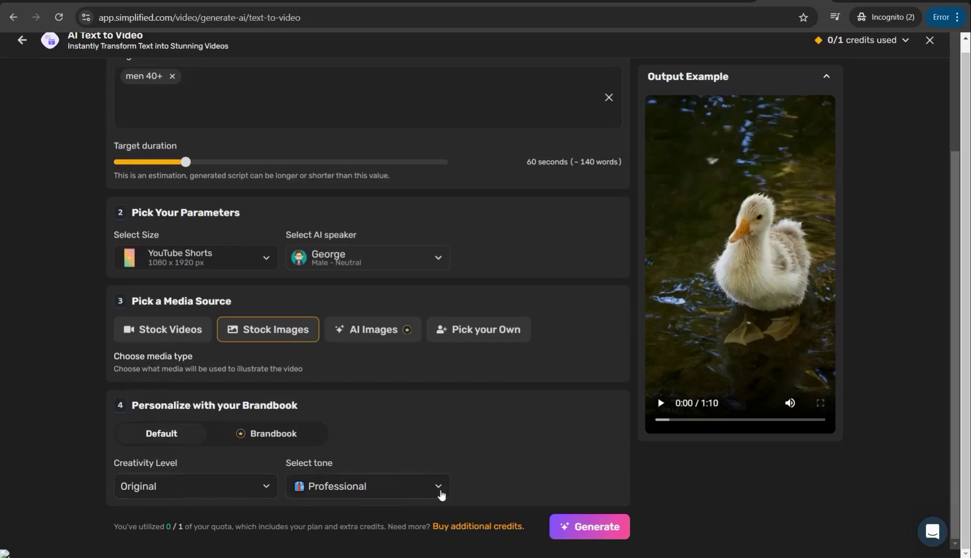
Set the narration tone to Hopeful.
click(440, 495)
scroll(346, 341, down, 1)
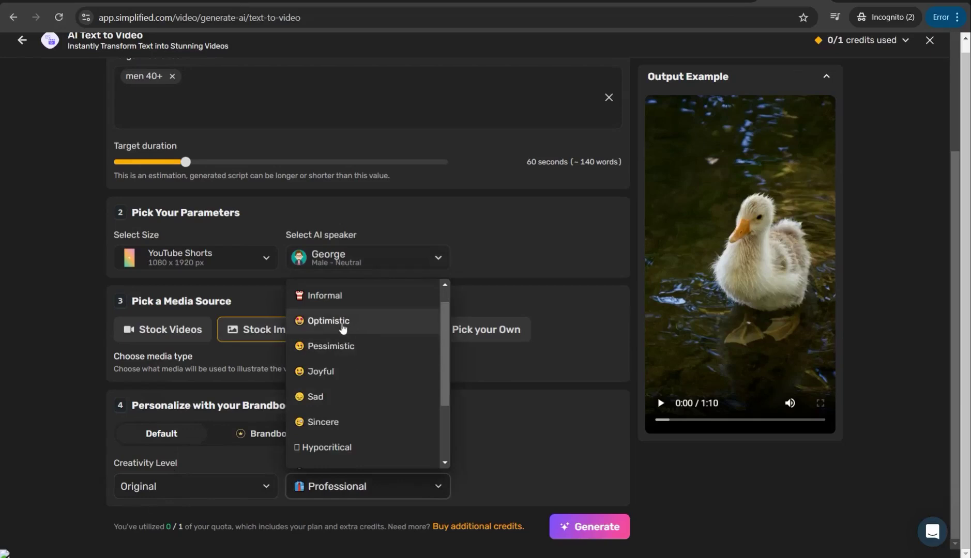
scroll(343, 327, down, 2)
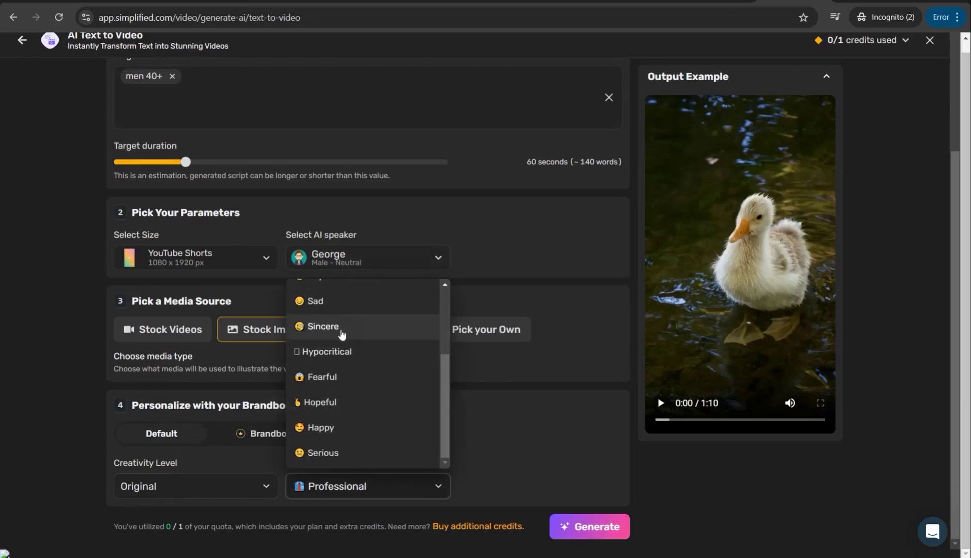
scroll(330, 413, up, 1)
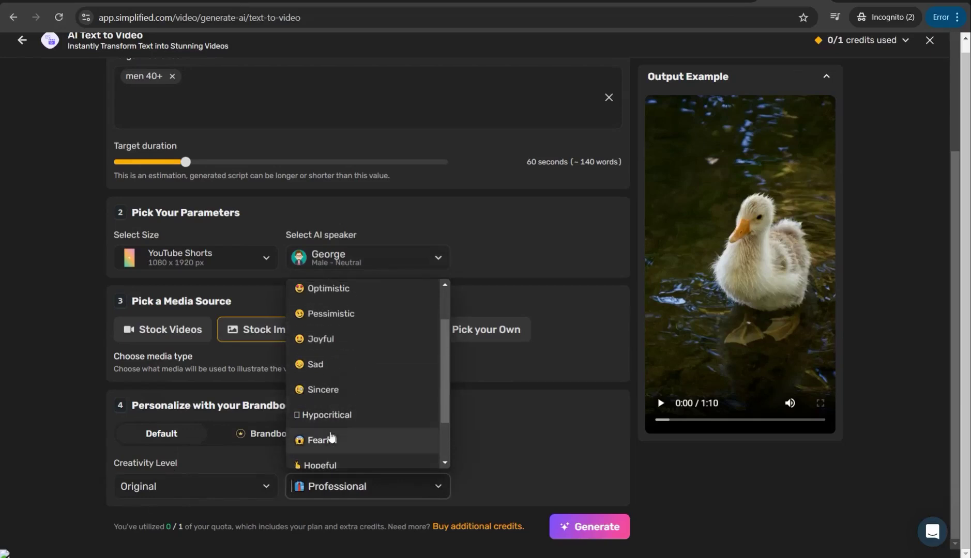
scroll(330, 438, down, 1)
click(321, 405)
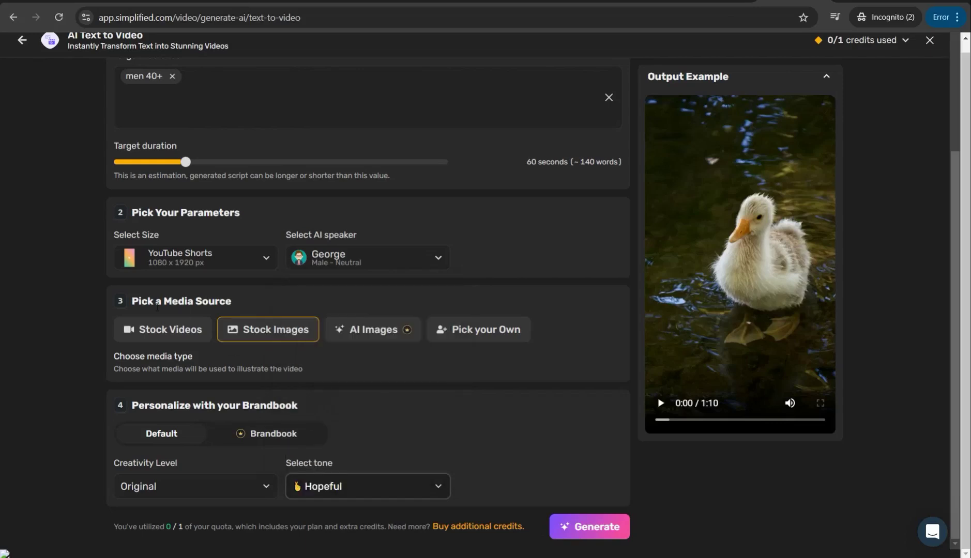
scroll(155, 305, up, 3)
scroll(256, 331, down, 3)
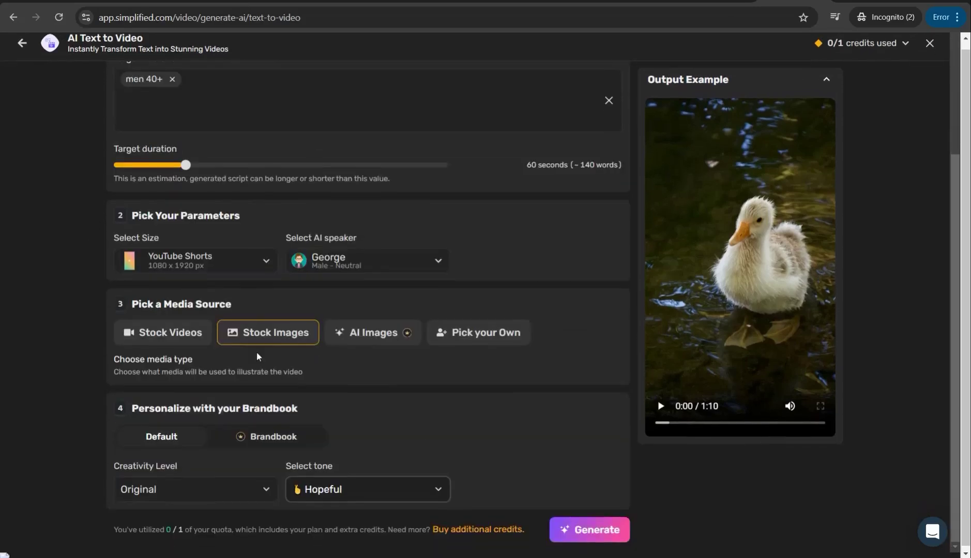
Generate the six-pack video, play and pause its preview, and show the caption styles.
click(599, 528)
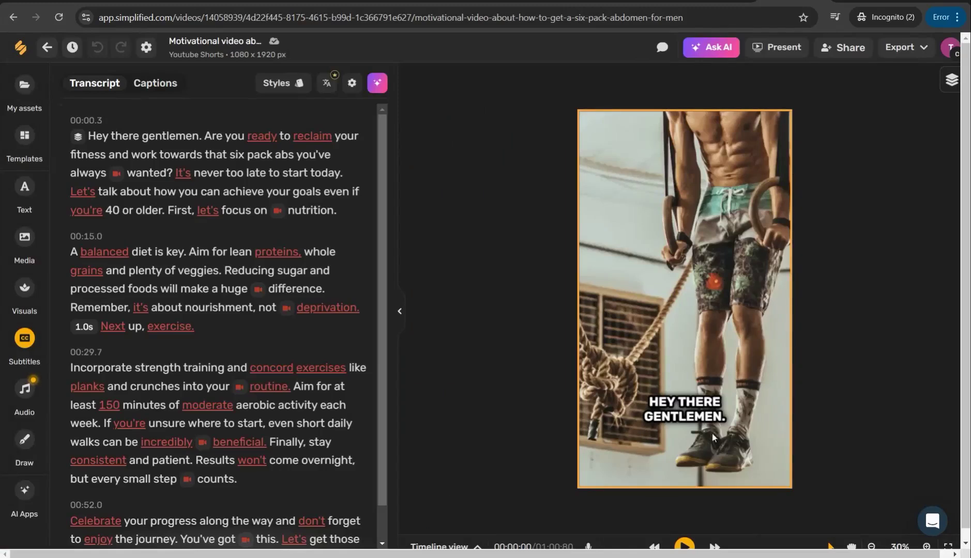
click(684, 547)
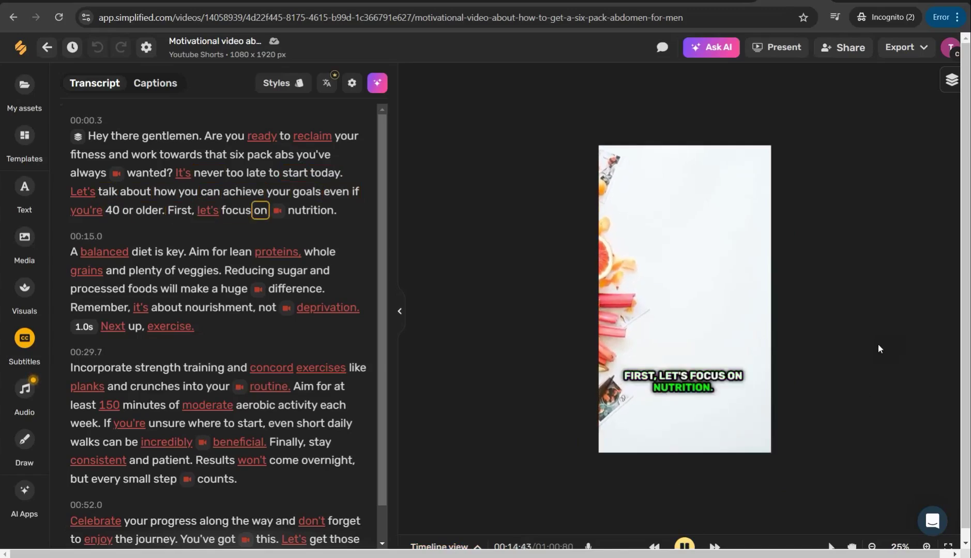
click(685, 546)
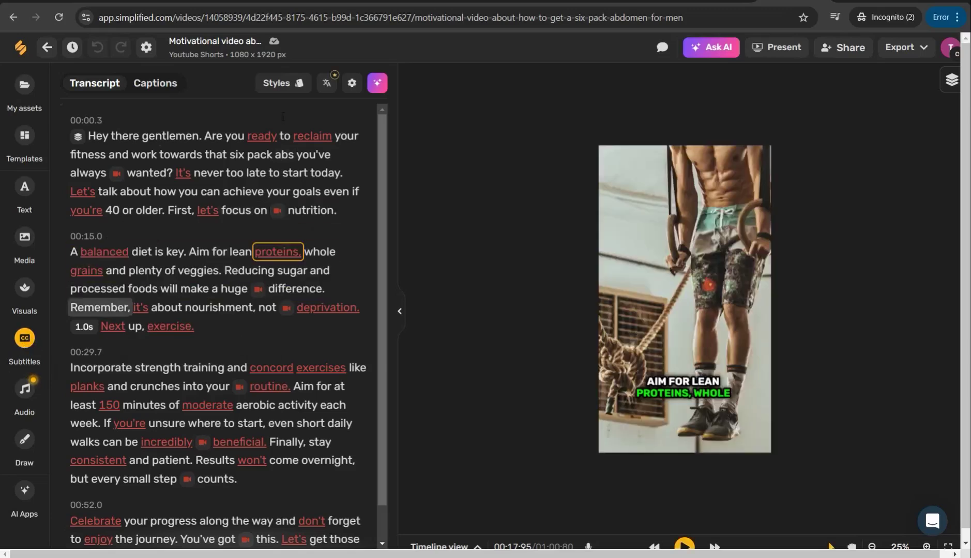
click(283, 87)
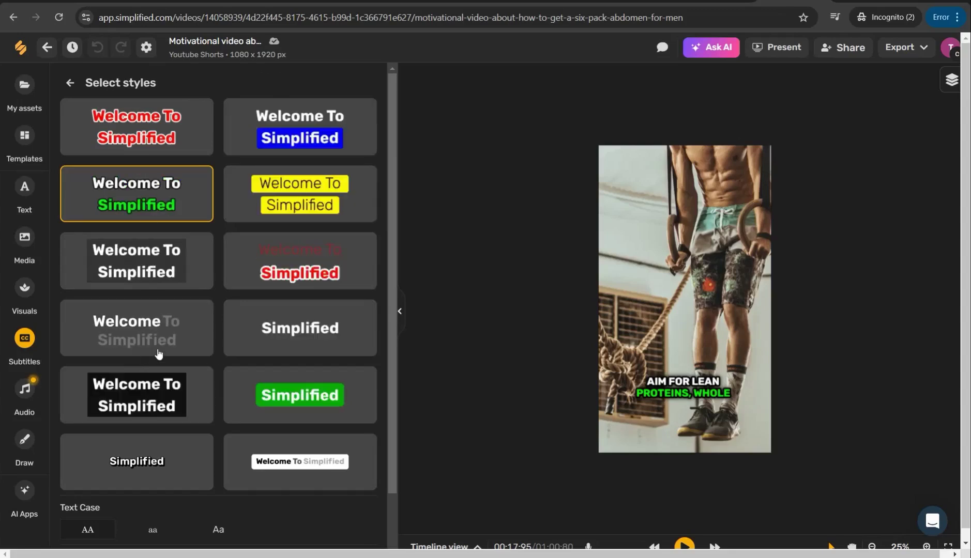
Apply the animated red word-by-word caption style, preview it, and bring up export options.
click(303, 247)
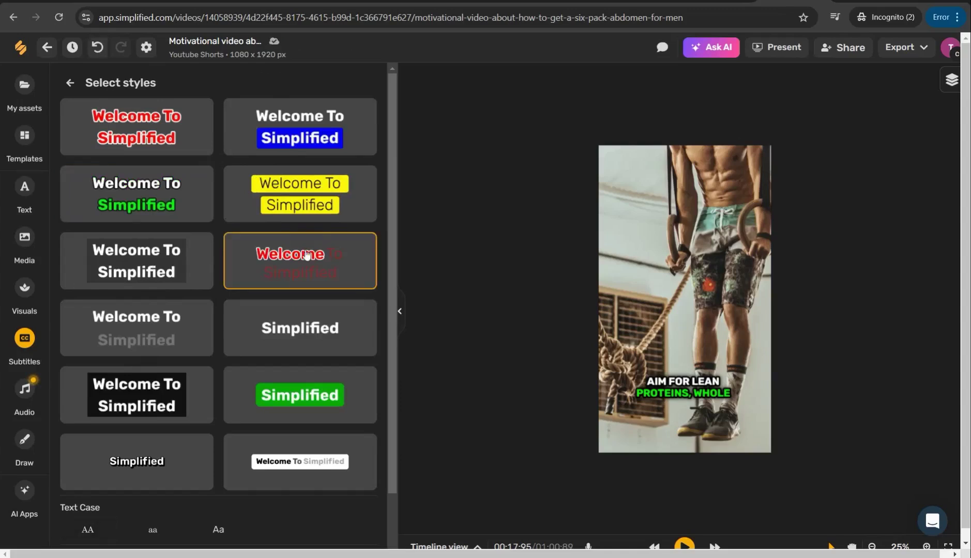
click(683, 546)
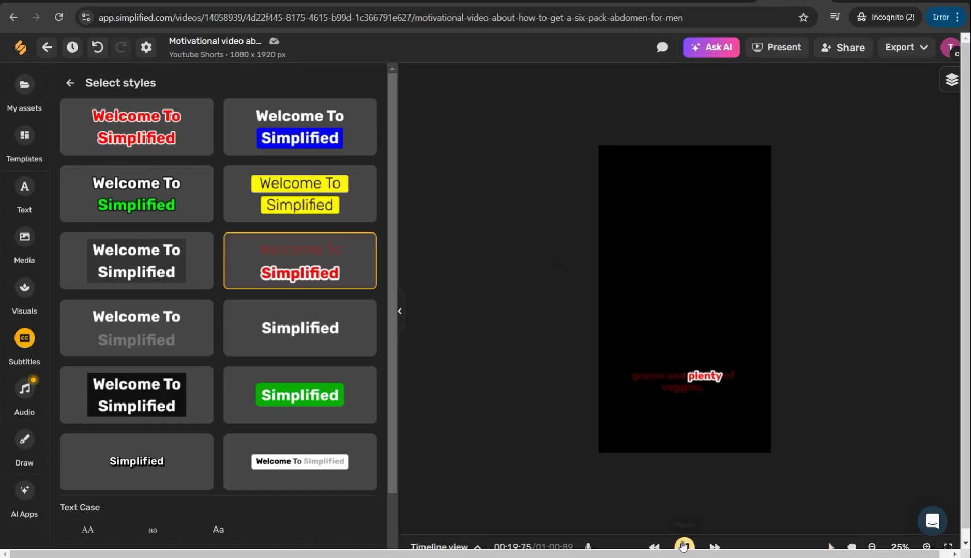
click(684, 547)
scroll(208, 364, down, 2)
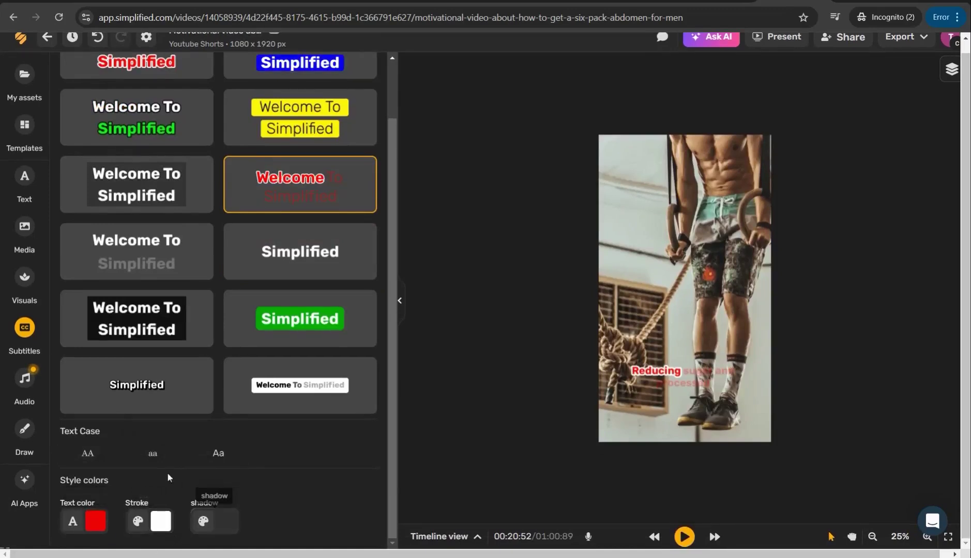
scroll(195, 461, up, 2)
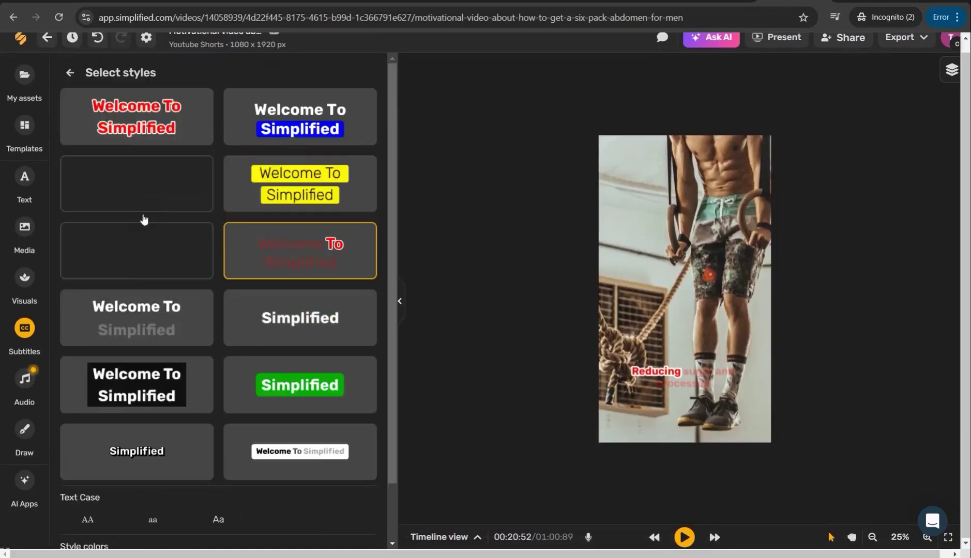
click(70, 74)
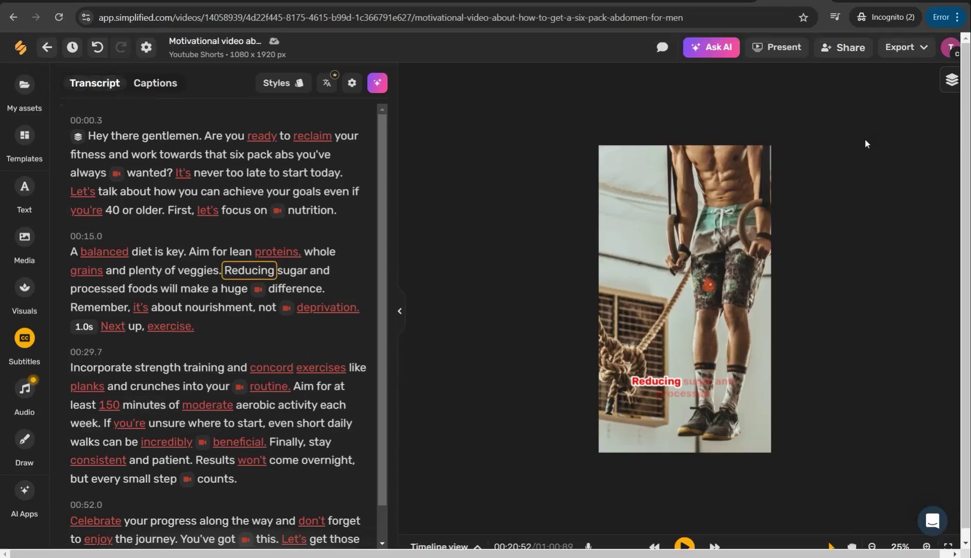
click(925, 50)
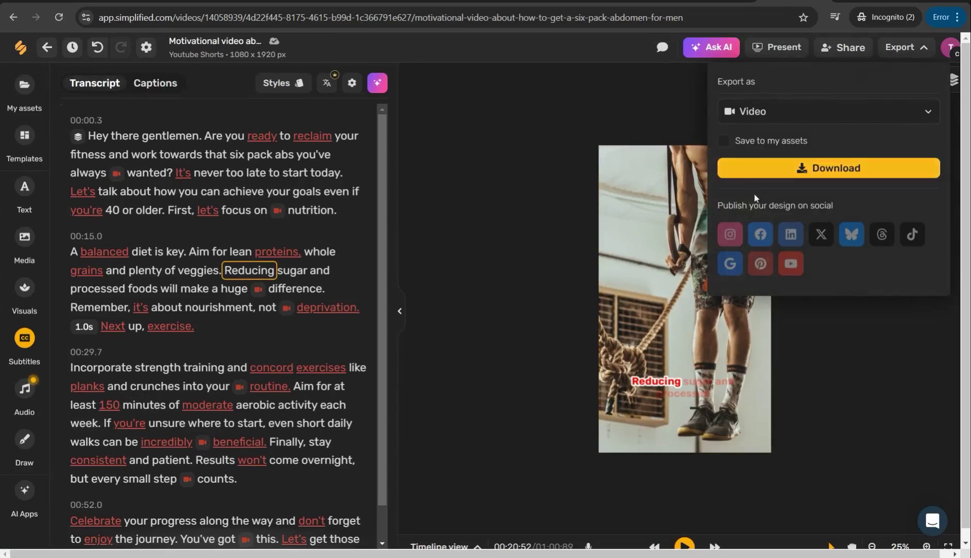